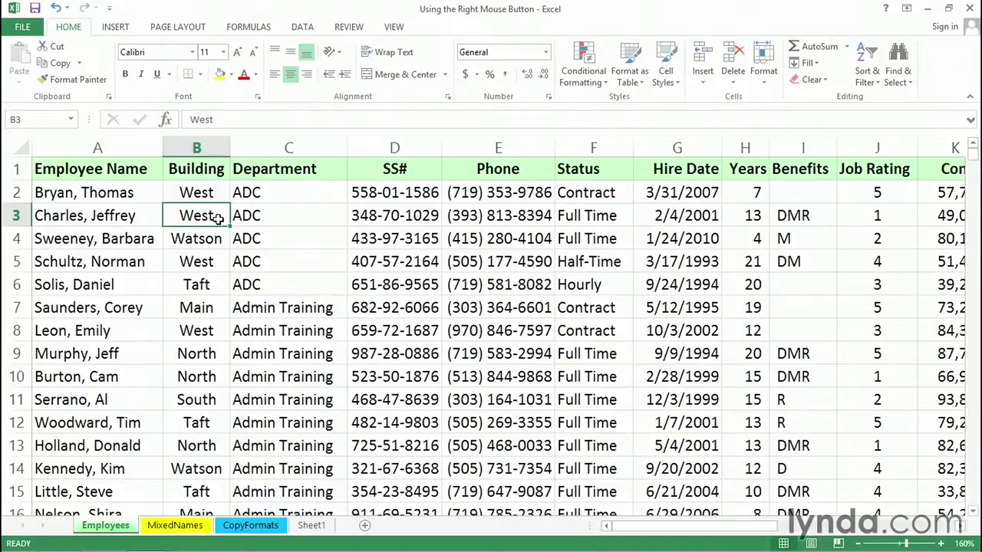
right_click(196, 30)
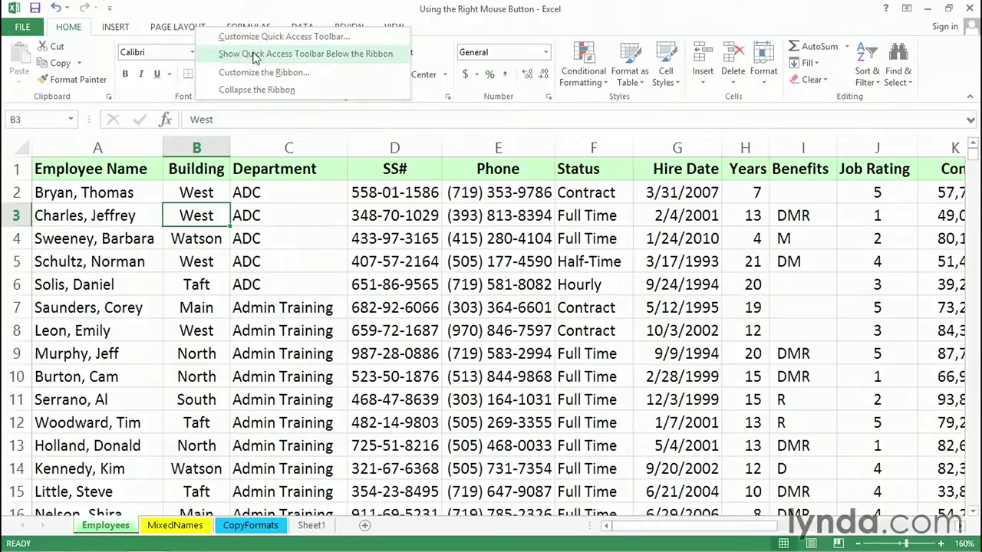
left_click(282, 194)
right_click(282, 194)
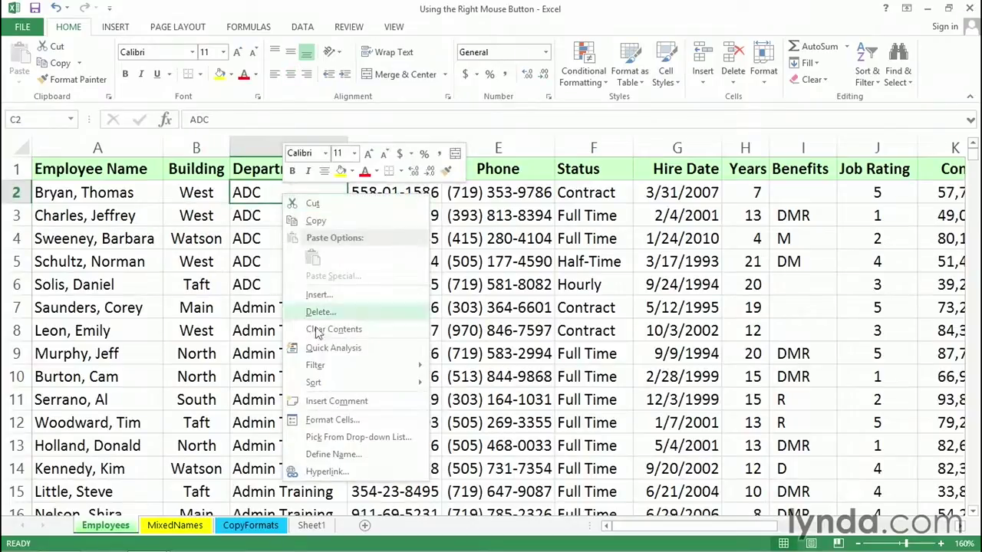
right_click(19, 196)
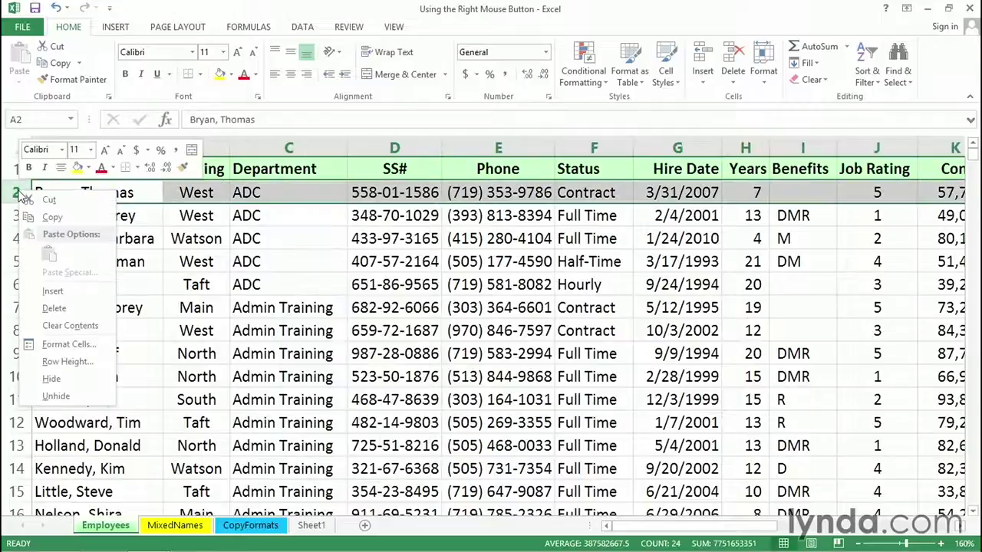
left_click(183, 232)
left_click(201, 240)
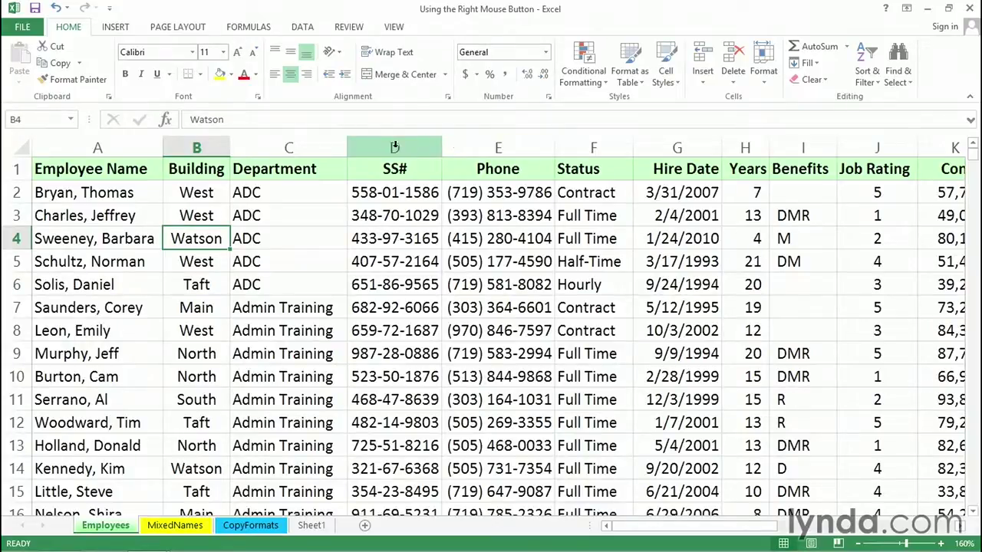
Try to move the Phone column ahead of the SS# column, and undo the move.
left_click(497, 146)
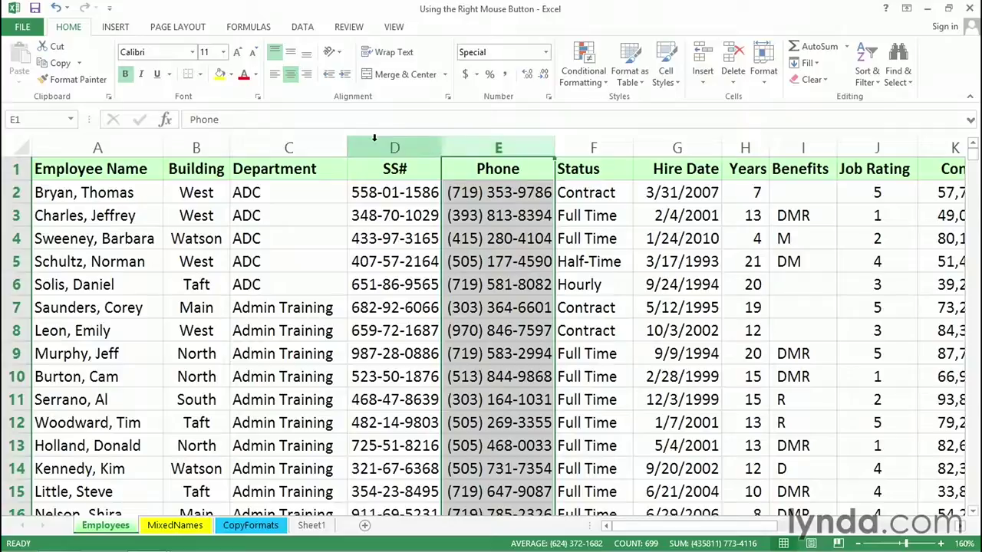
left_click_drag(442, 168, 349, 173)
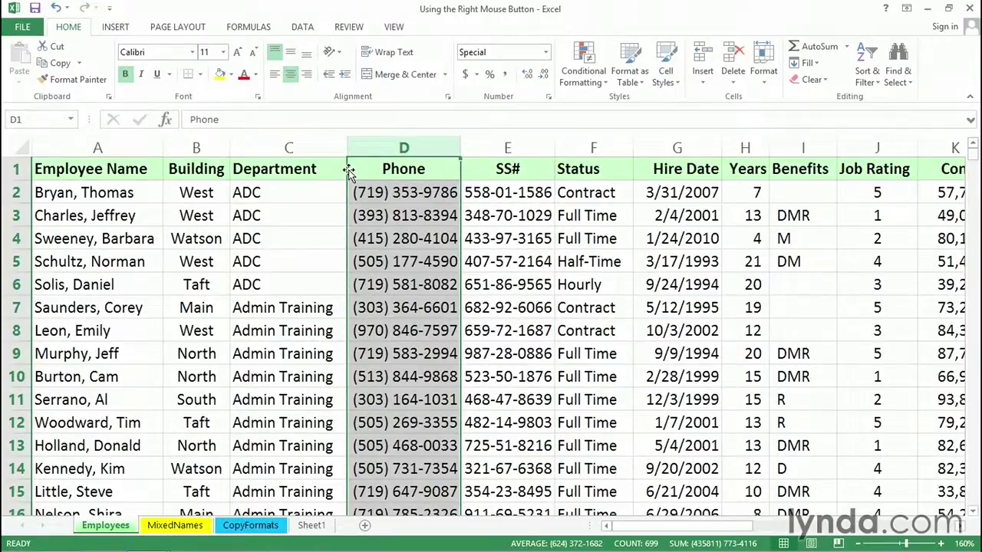
key("ctrl+z")
left_click(605, 256)
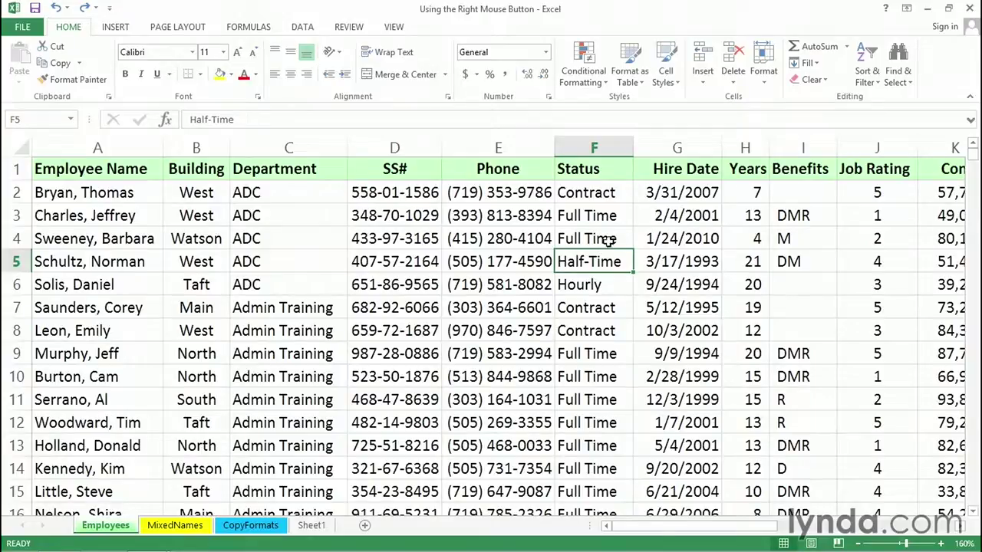
Move the Phone column ahead of the SS# column with the Shift Right and Move option.
left_click(500, 146)
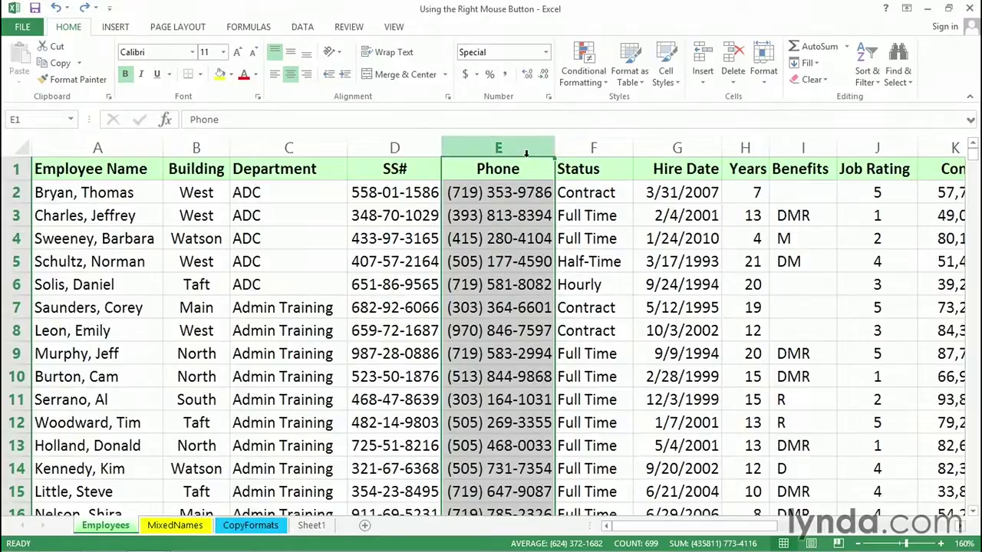
left_click_drag(525, 161, 527, 165)
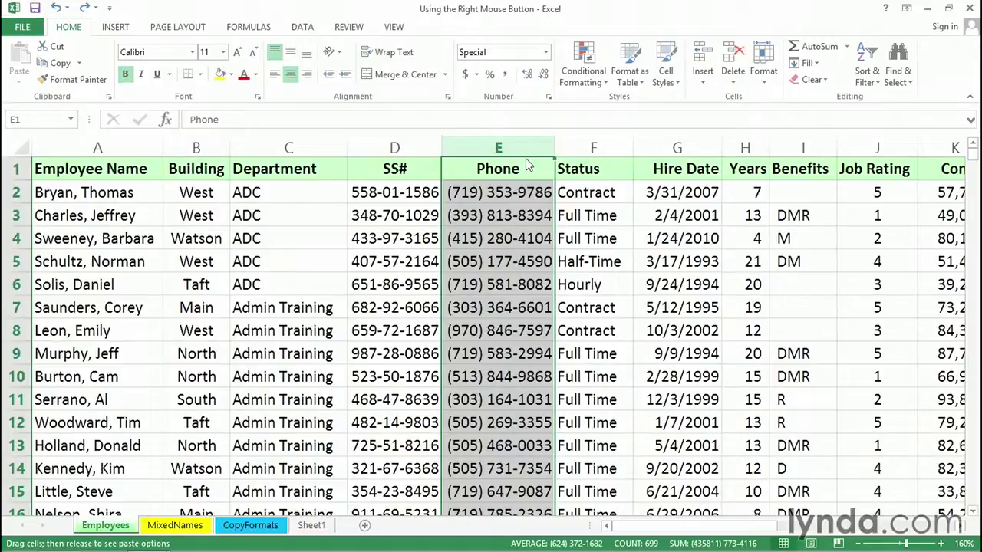
left_click_drag(527, 165, 400, 168)
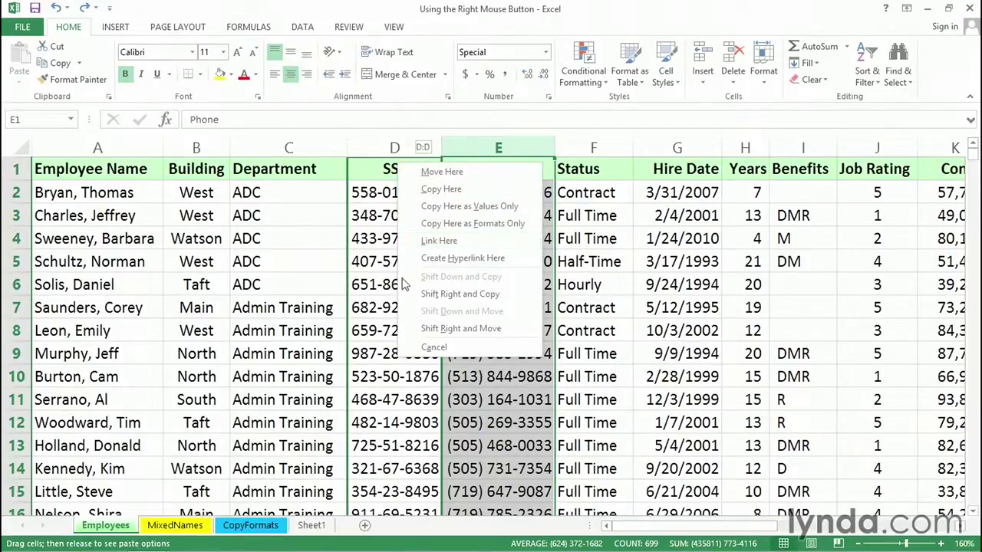
left_click(420, 329)
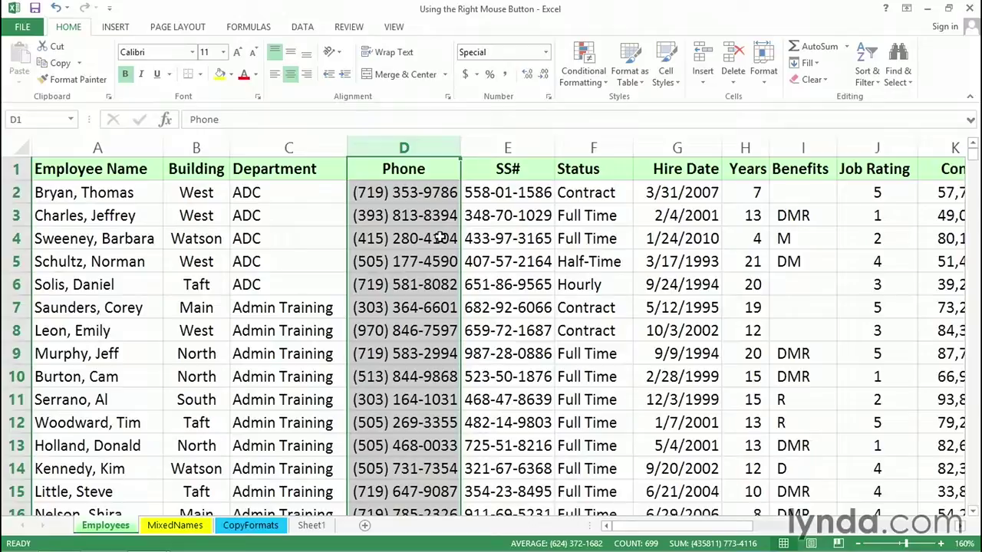
left_click(620, 327)
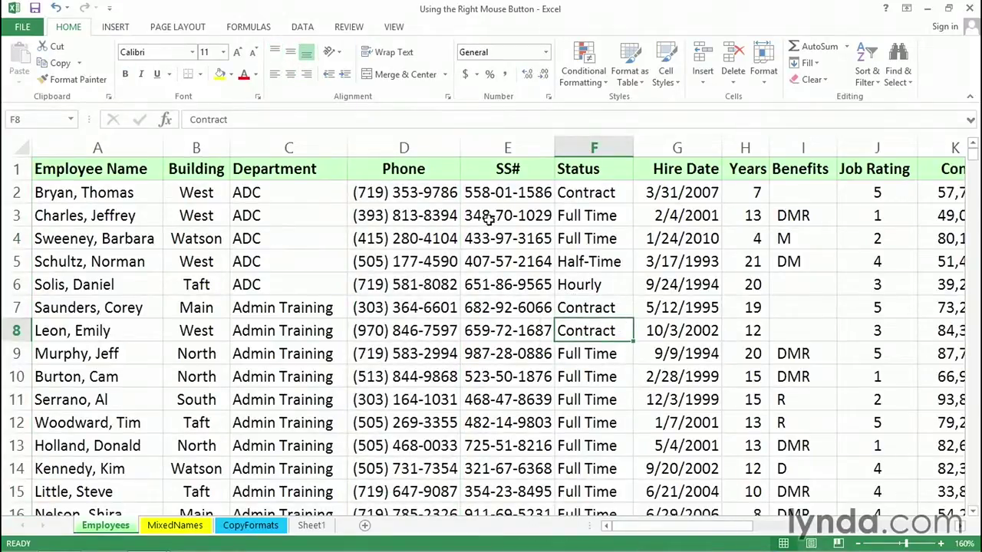
Move the Phone column back between SS# and Status with the Shift Right and Move option.
left_click(419, 147)
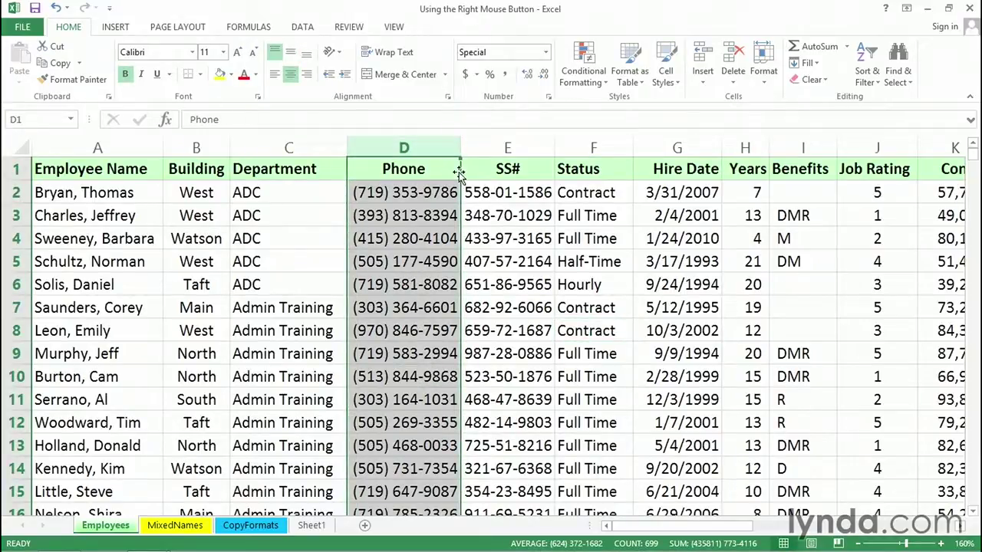
left_click_drag(459, 172, 599, 178)
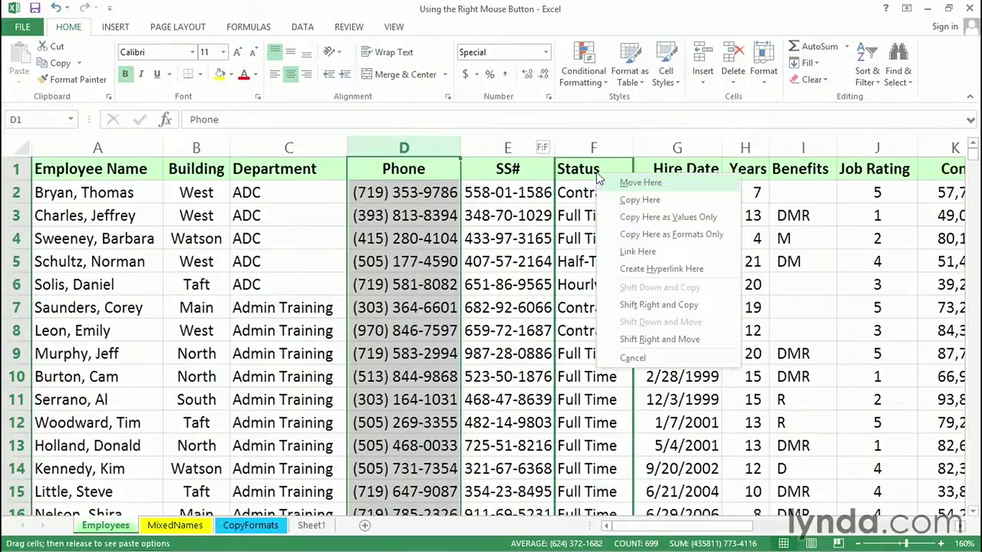
left_click(658, 339)
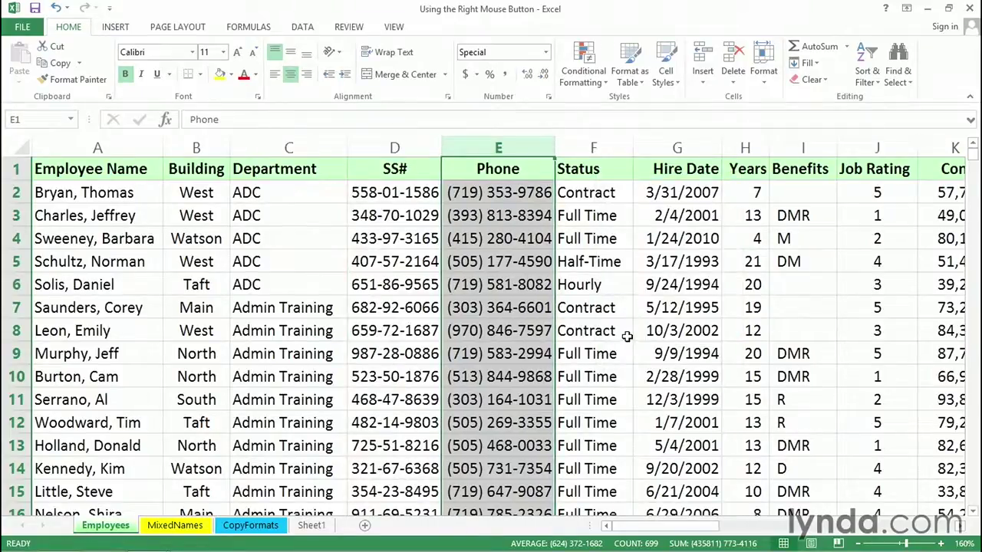
Examine the formula in cell B2 of the MixedNames sheet without changing it.
left_click(176, 527)
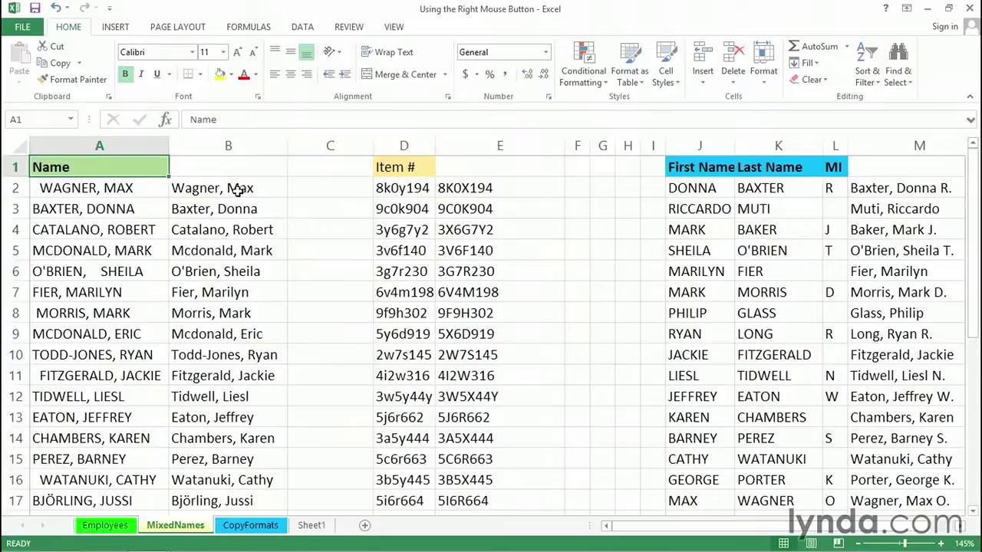
scroll(356, 339, "up", 5)
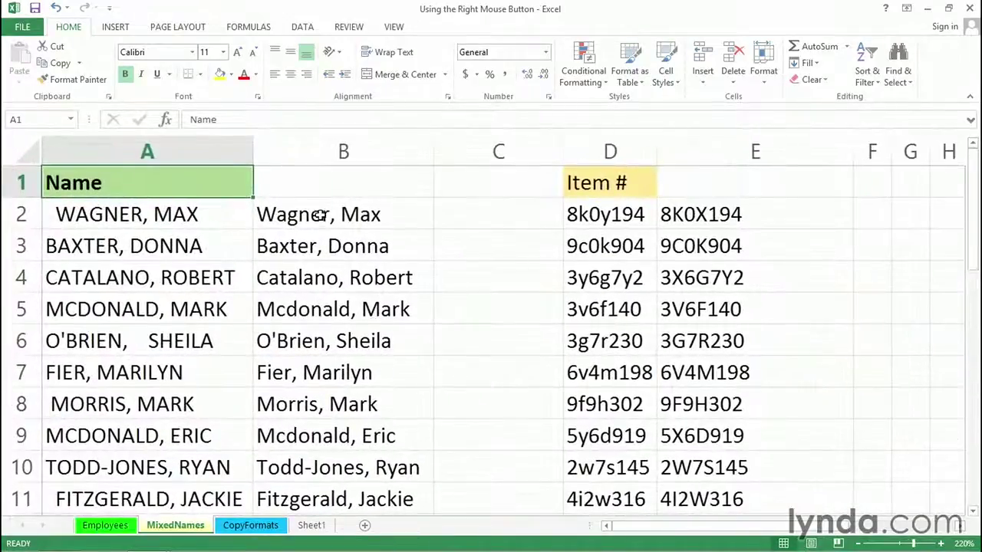
double_click(320, 215)
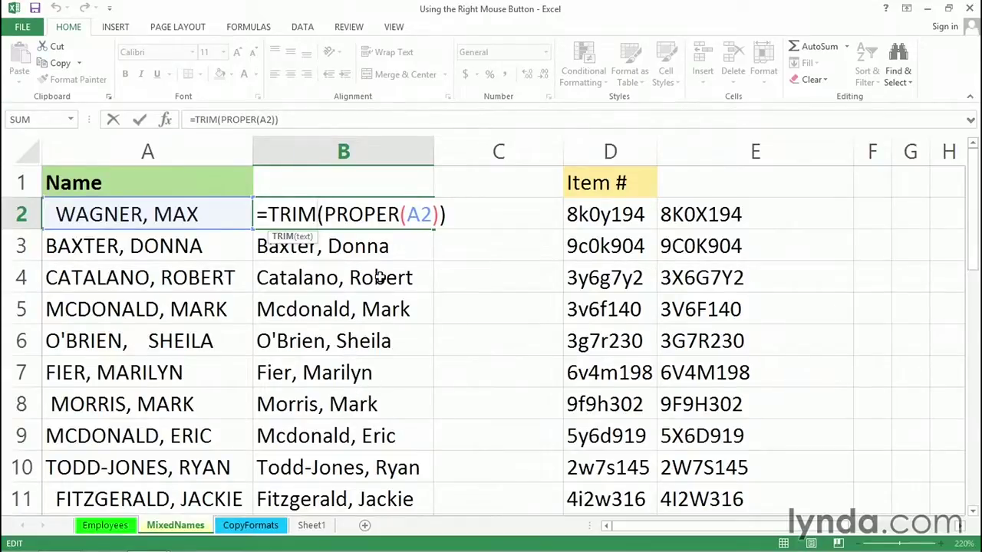
key("ctrl+Return")
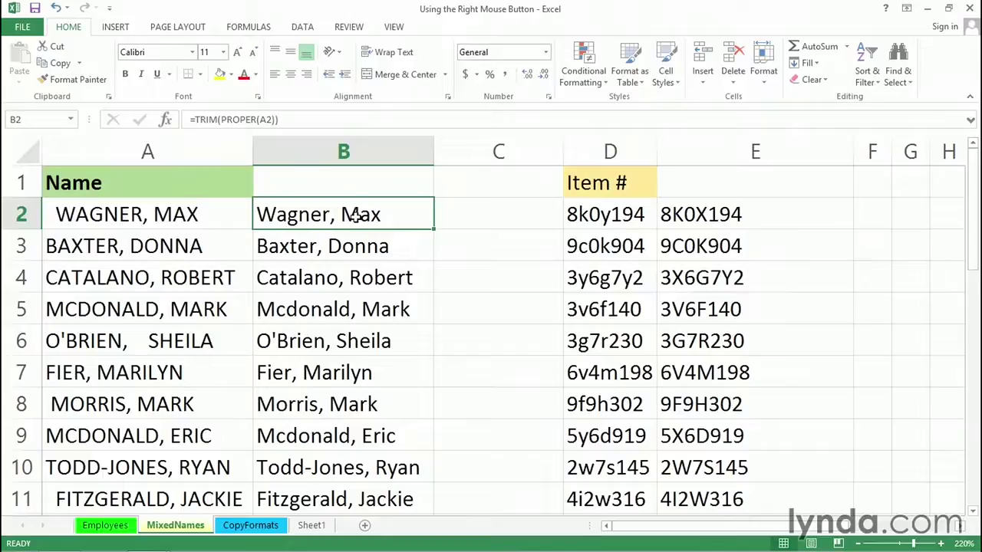
Fill the B2 formula down through B32 and copy B2:B32 onto A2:A32 as values only.
left_click_drag(355, 216, 349, 453)
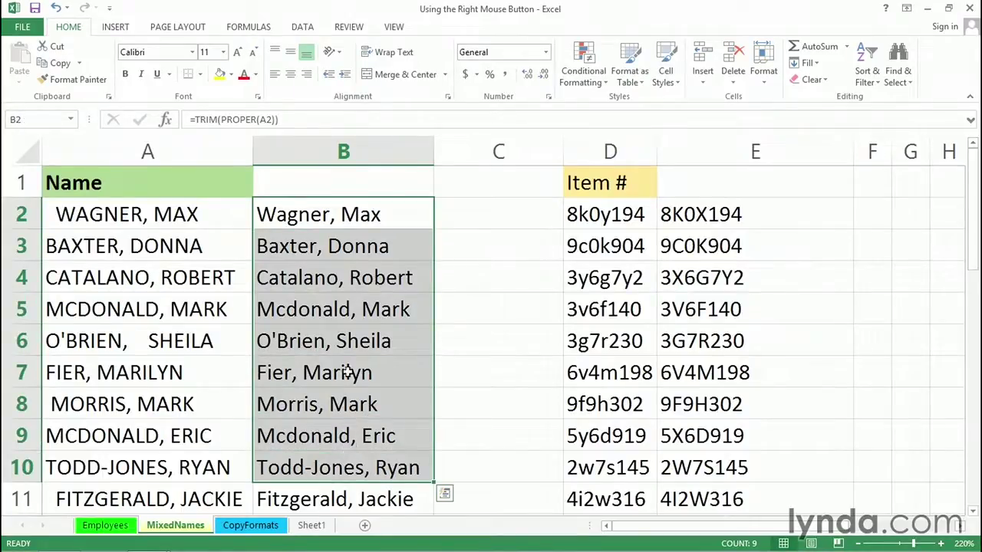
left_click(346, 217)
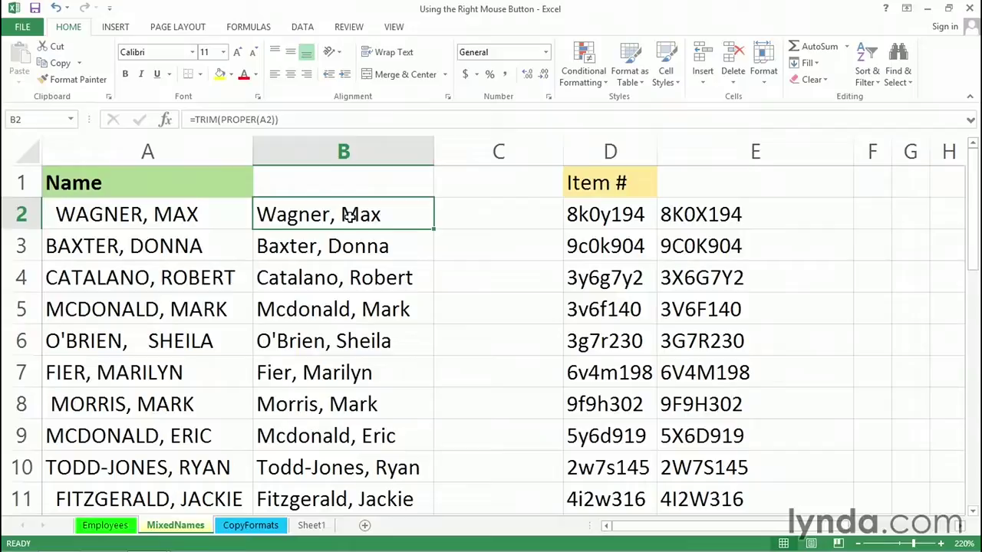
double_click(428, 230)
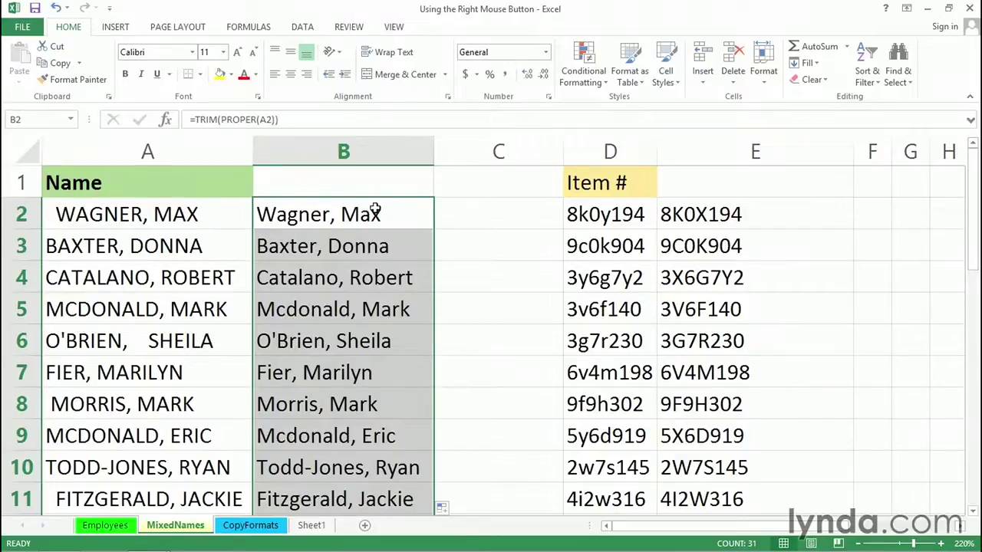
left_click_drag(351, 202, 175, 219)
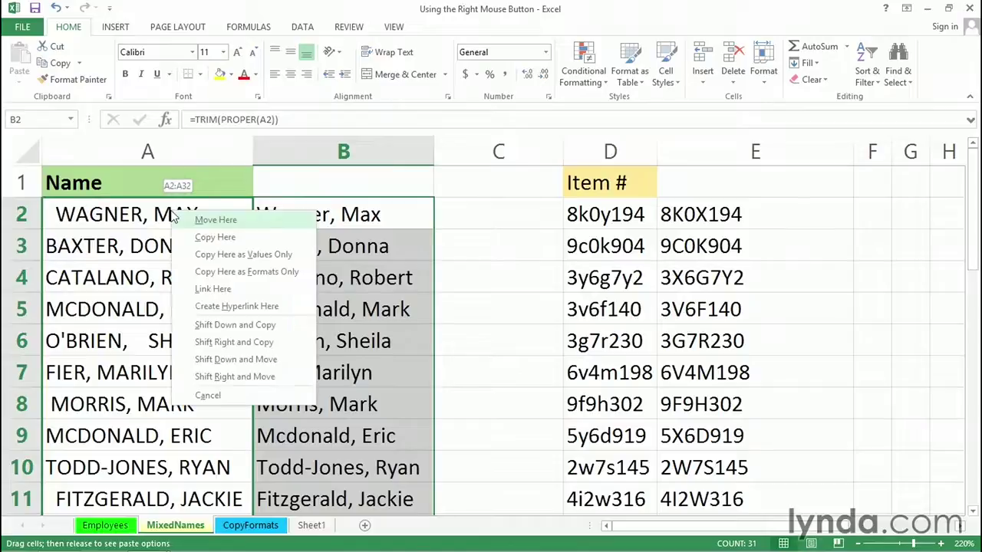
left_click(201, 259)
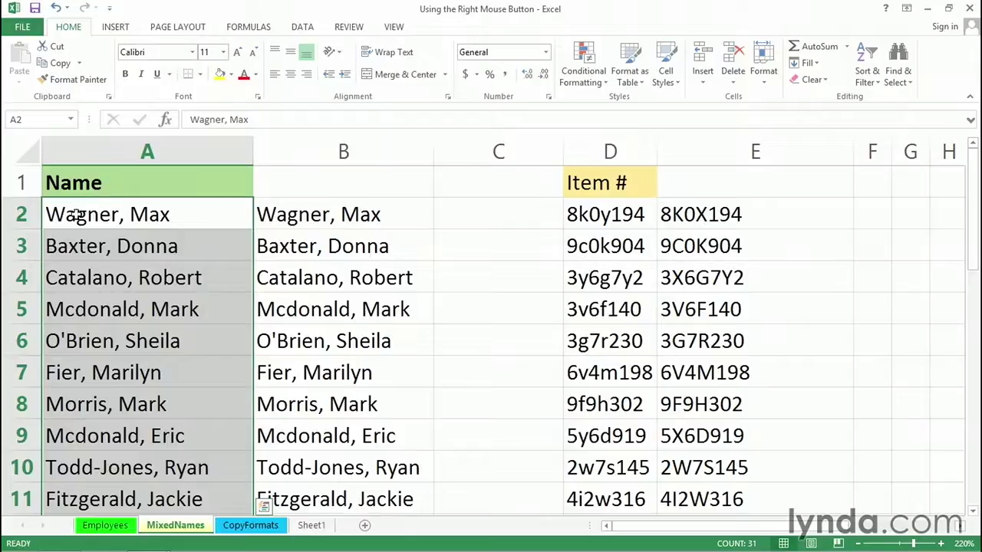
Check the contents of A2 and B2, and undo the values-only copy over the Name column.
double_click(175, 215)
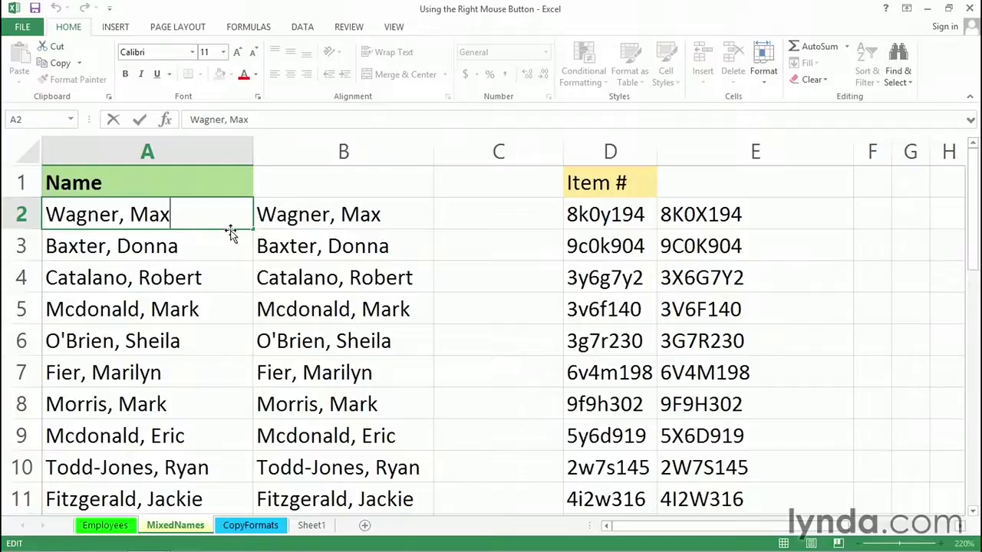
left_click(305, 217)
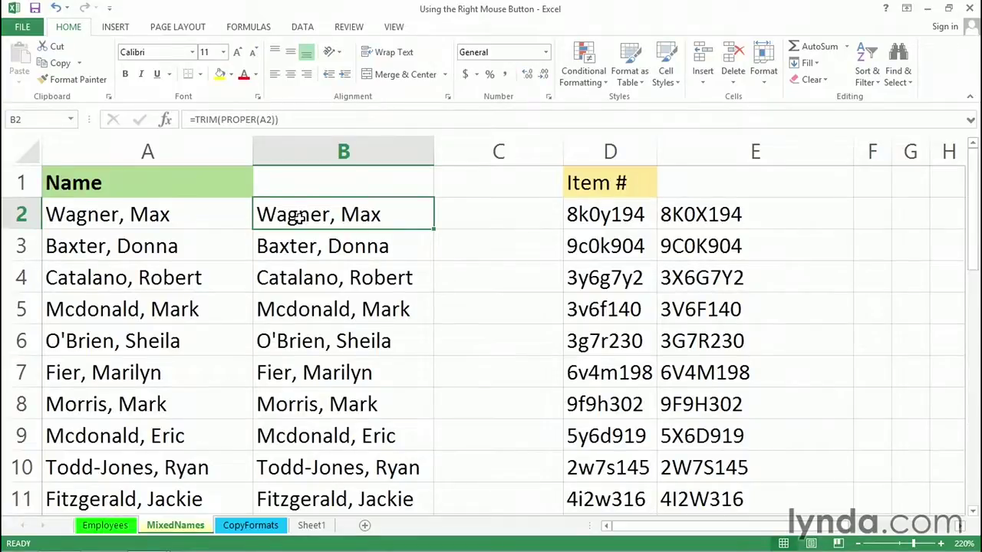
key("Left")
key("ctrl+z")
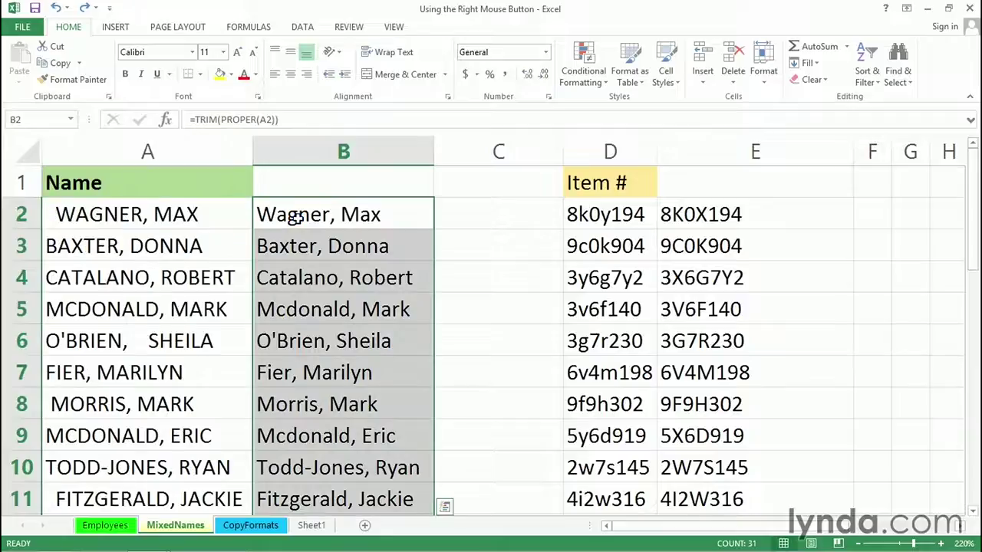
Fill the formula in B2 down to B32 again and replace the names in A2:A32 with its values only.
double_click(376, 214)
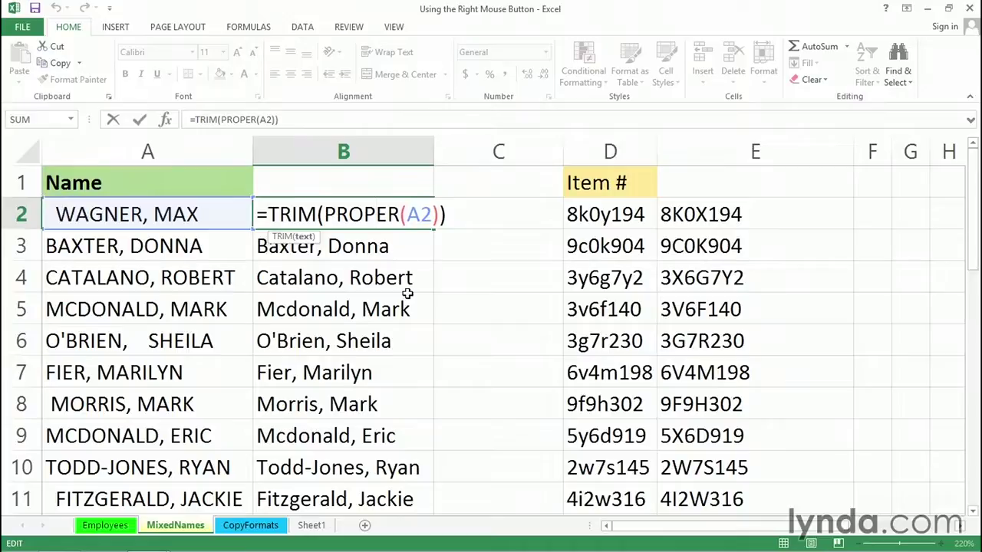
key("Escape")
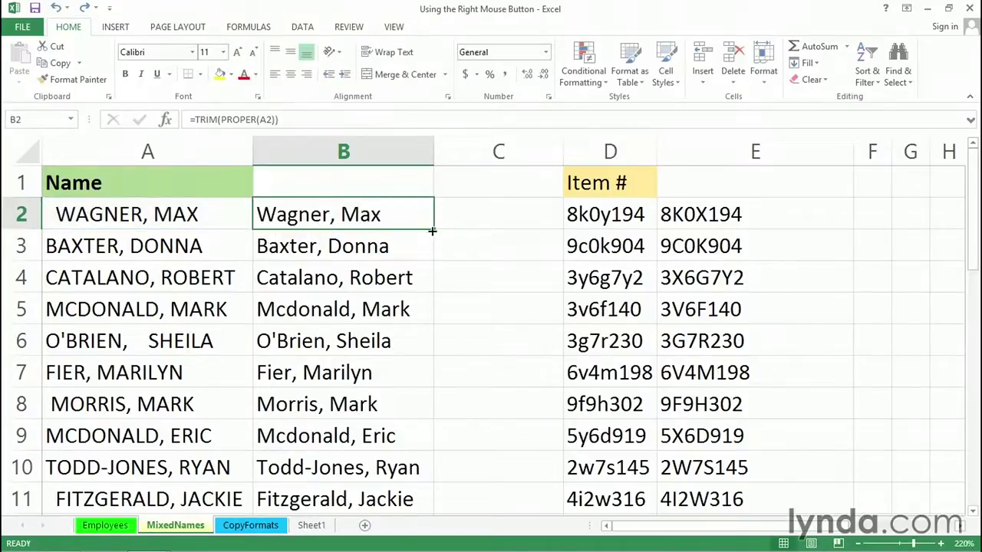
double_click(432, 229)
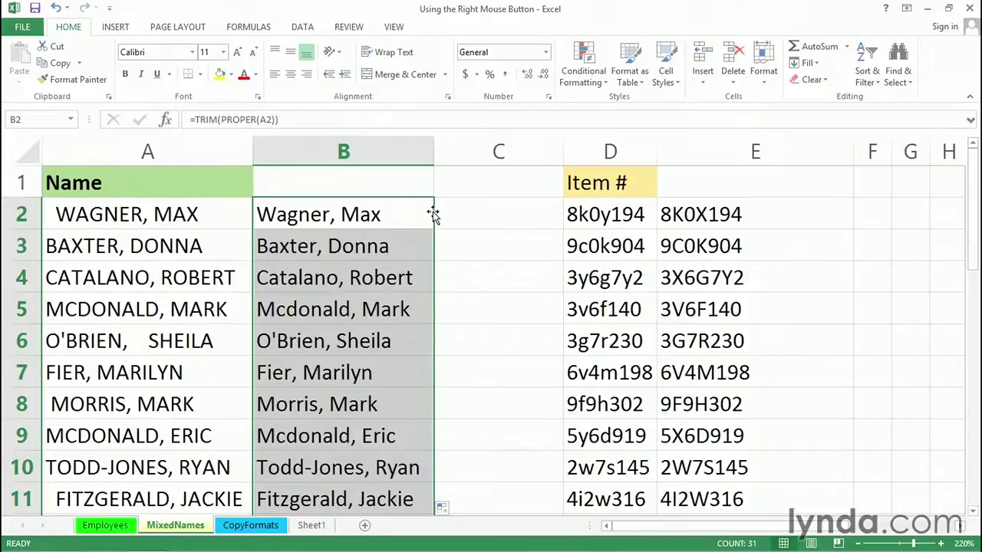
right_click(434, 218)
left_click_drag(434, 218, 202, 221)
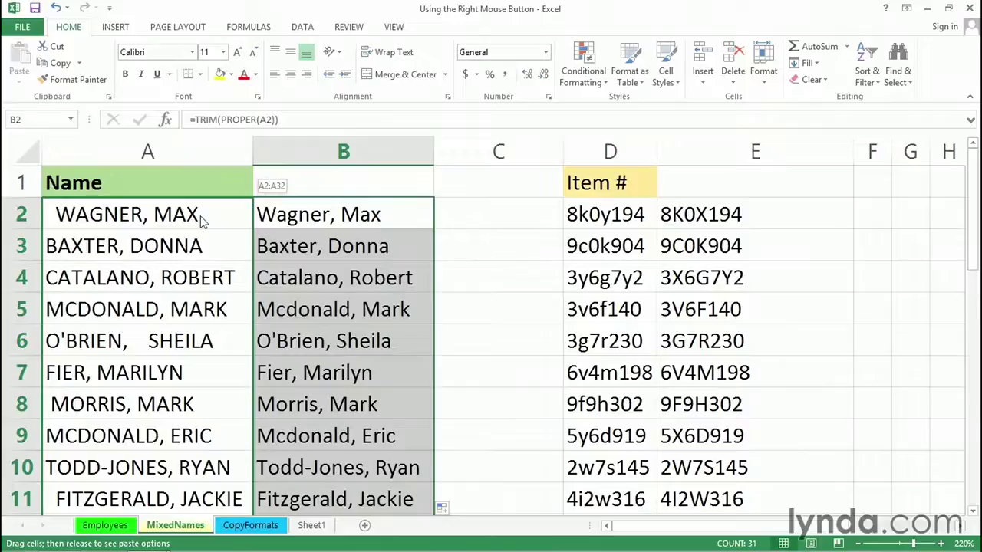
left_click_drag(202, 220, 204, 222)
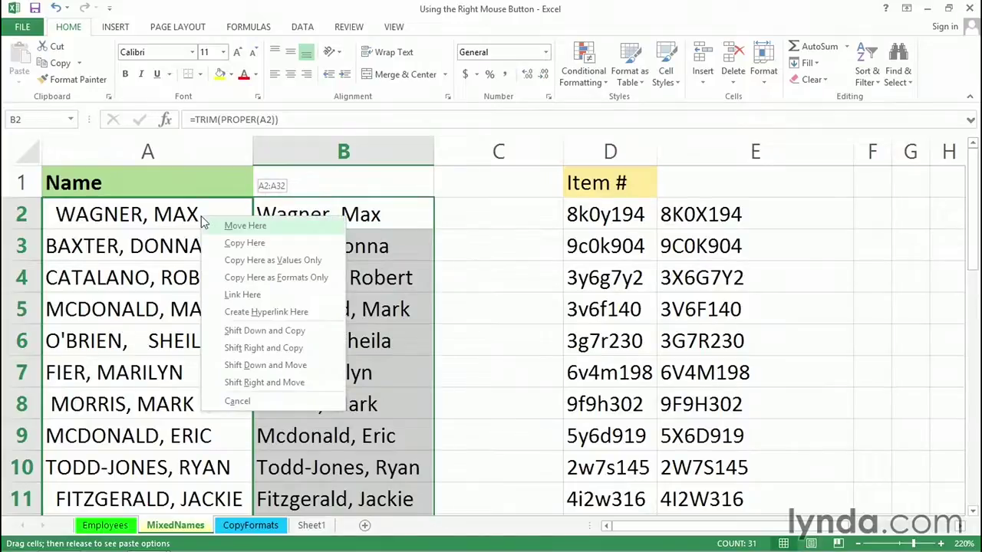
left_click(224, 260)
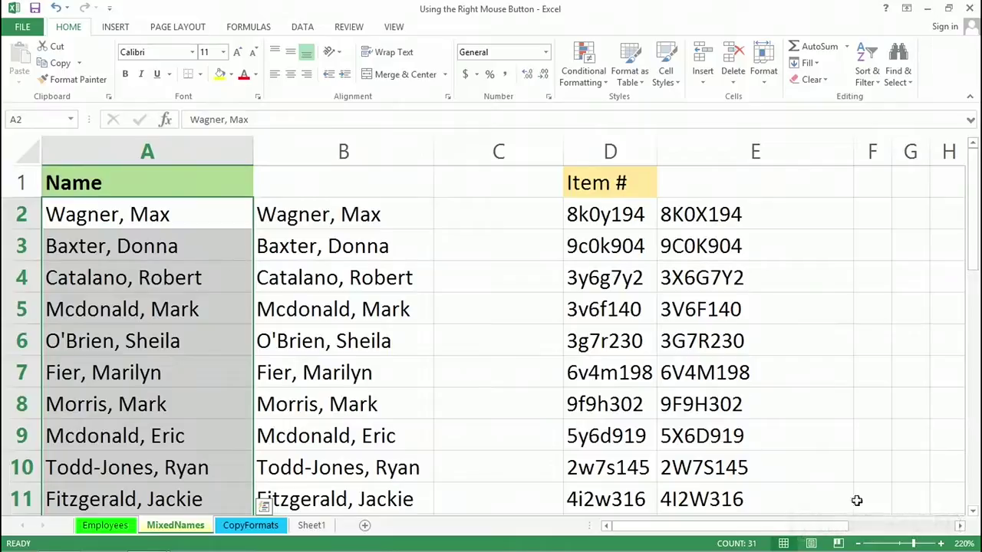
Examine the formula in cell E2 beside the Item # column without changing it.
scroll(955, 529, "right", 2)
left_click(374, 217)
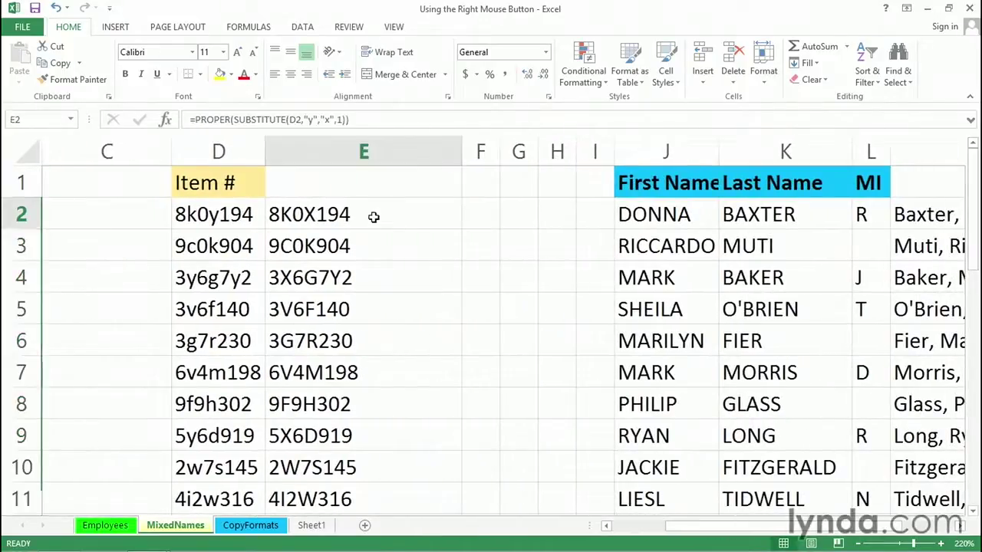
double_click(374, 218)
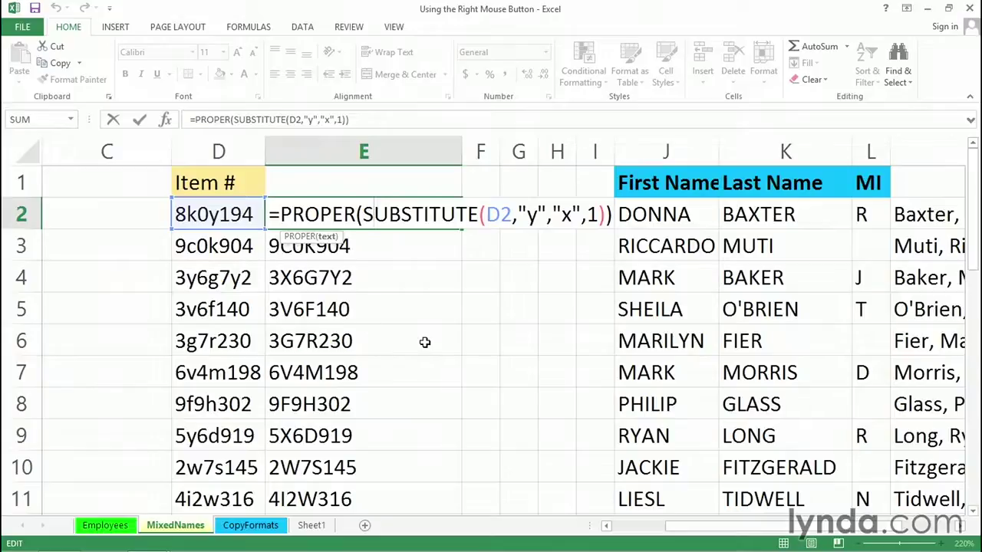
key("ctrl+Return")
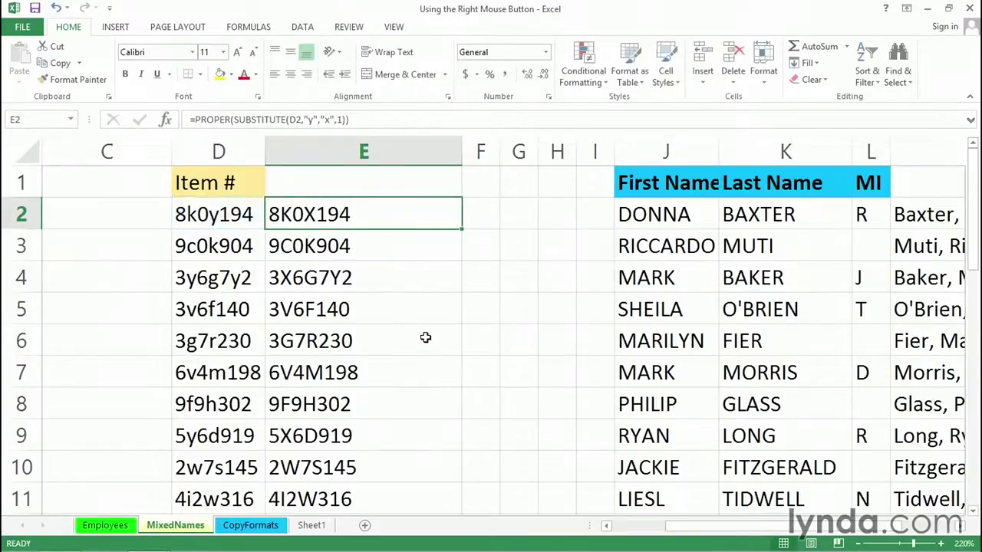
Fill the E2 formula down to E17, replace the item numbers in D2:D17 with its values only, and check E2 and D2.
double_click(461, 229)
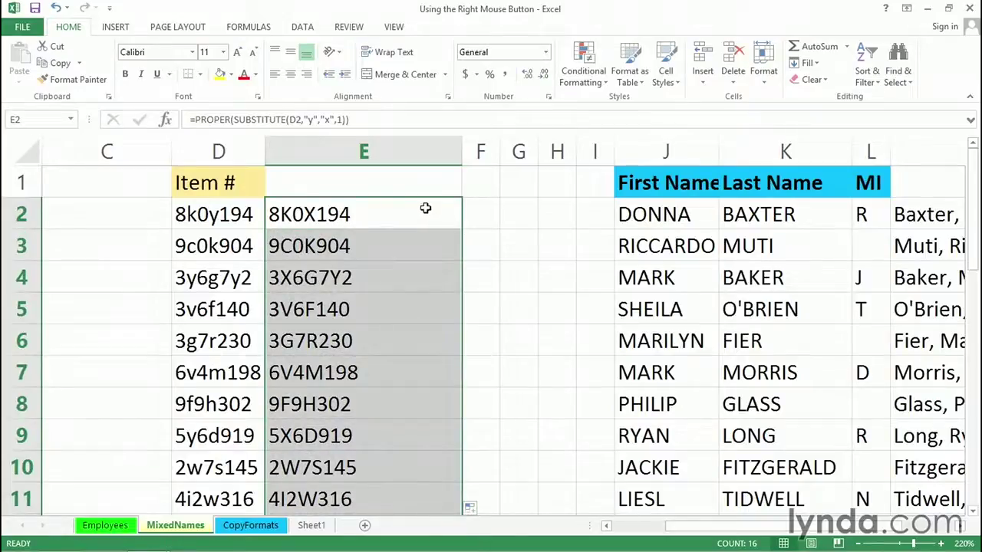
left_click_drag(437, 204, 229, 216)
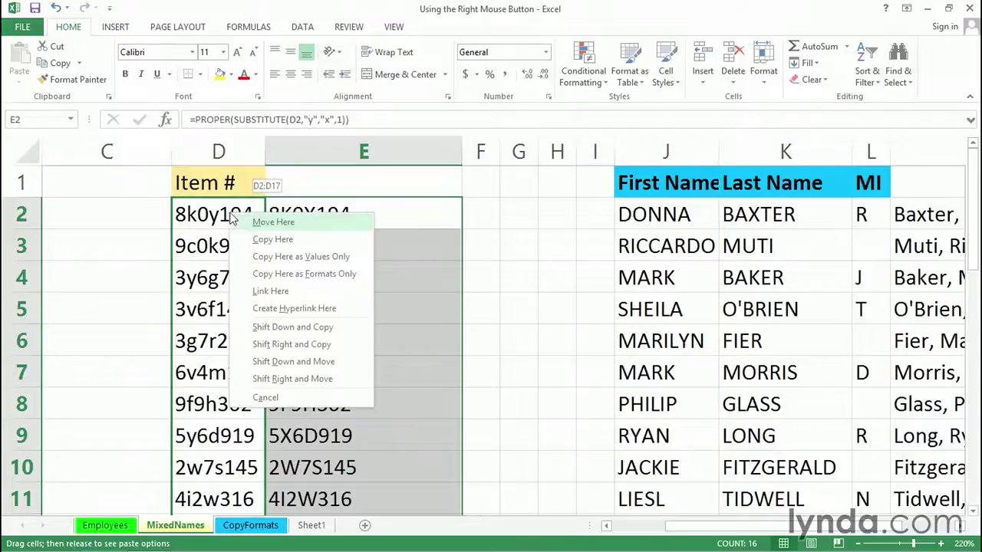
left_click(304, 257)
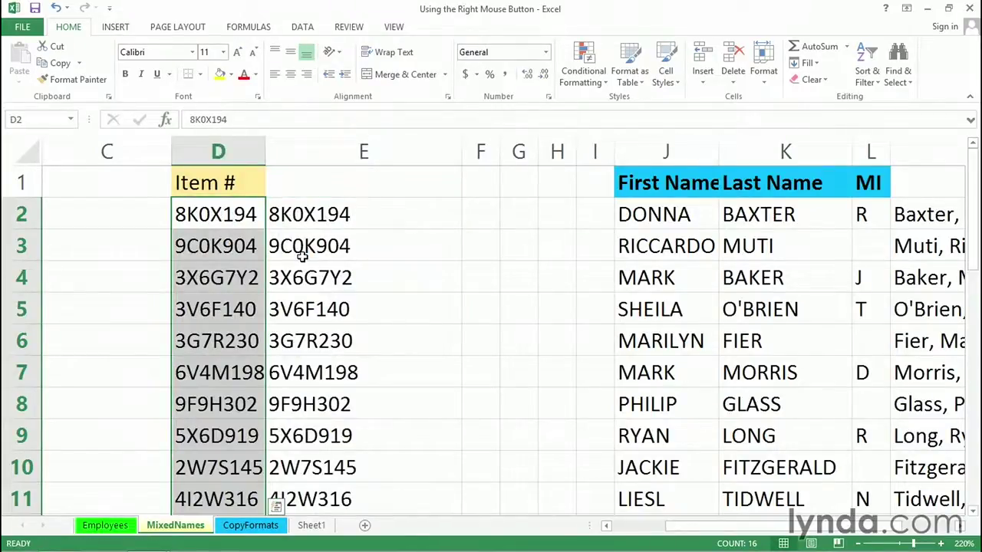
left_click(371, 220)
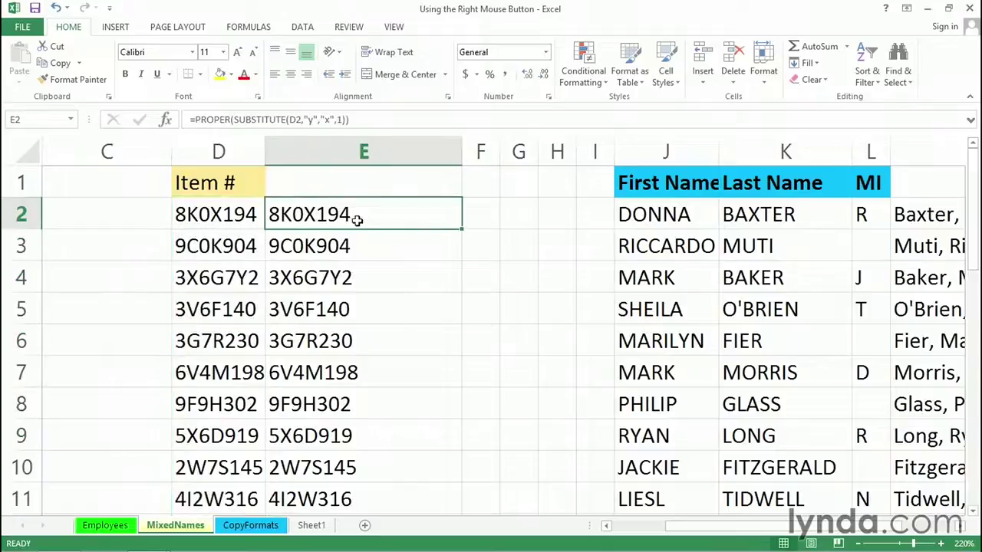
double_click(232, 215)
key("Escape")
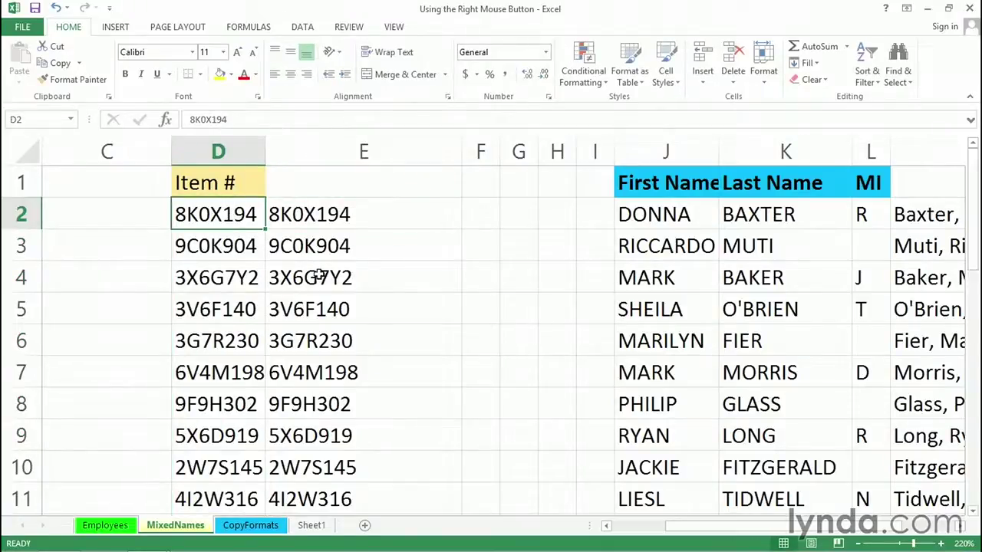
Examine the formula in cell M2 that combines the last name, first name and middle initial, without changing it.
left_click(959, 526)
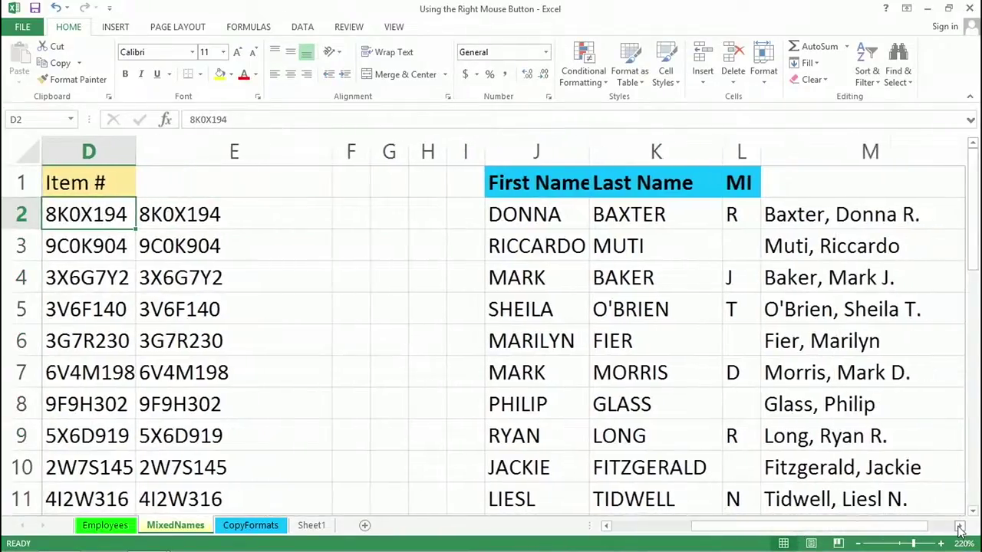
left_click(960, 526)
left_click(960, 526)
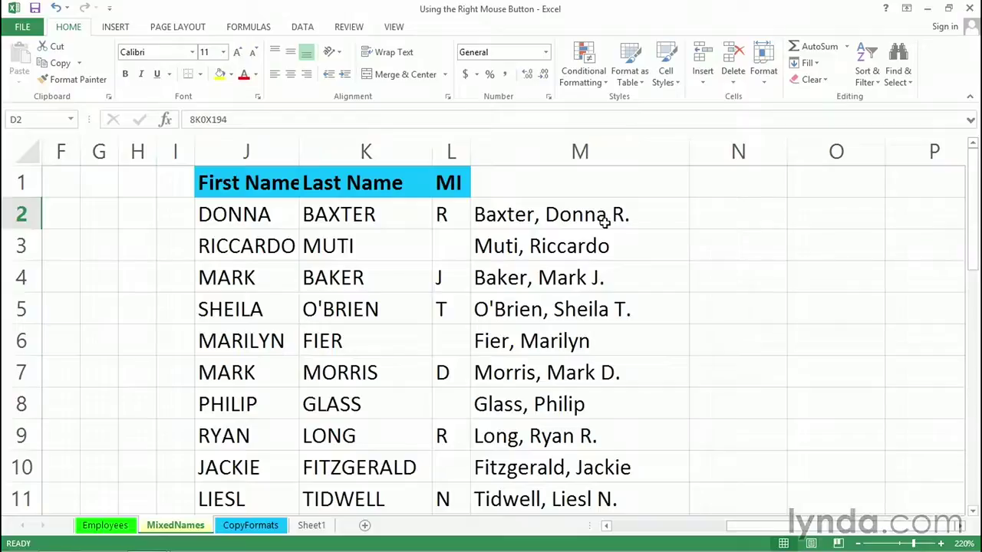
left_click(959, 526)
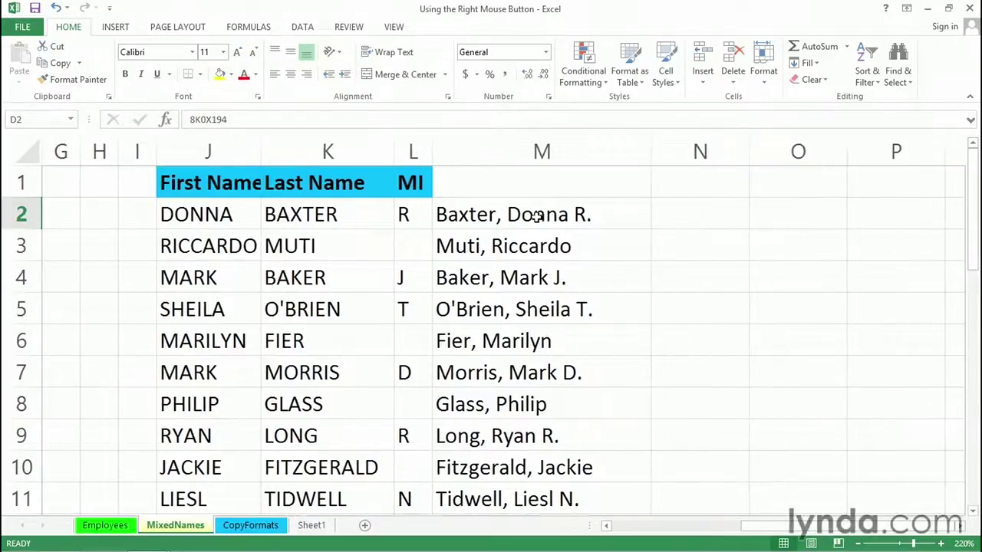
double_click(488, 214)
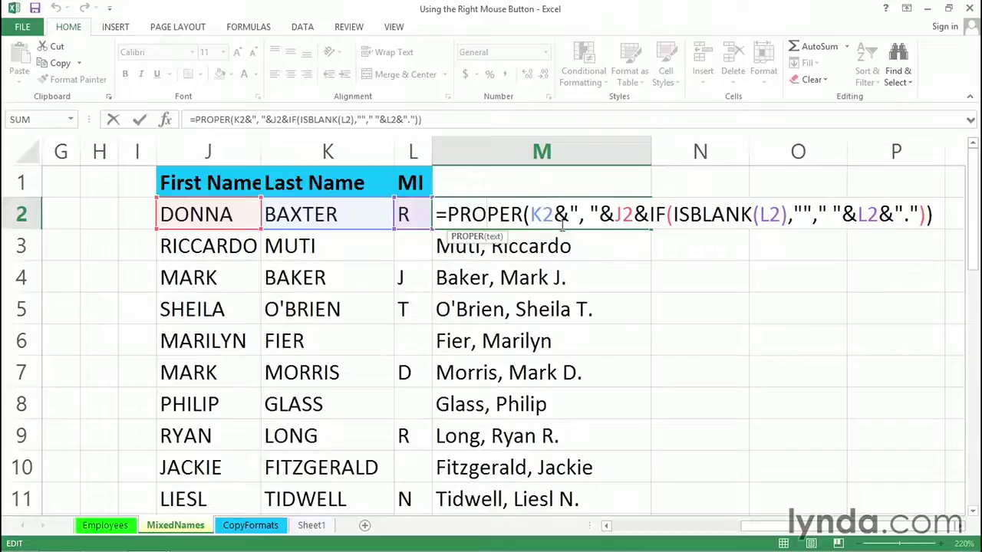
key("Escape")
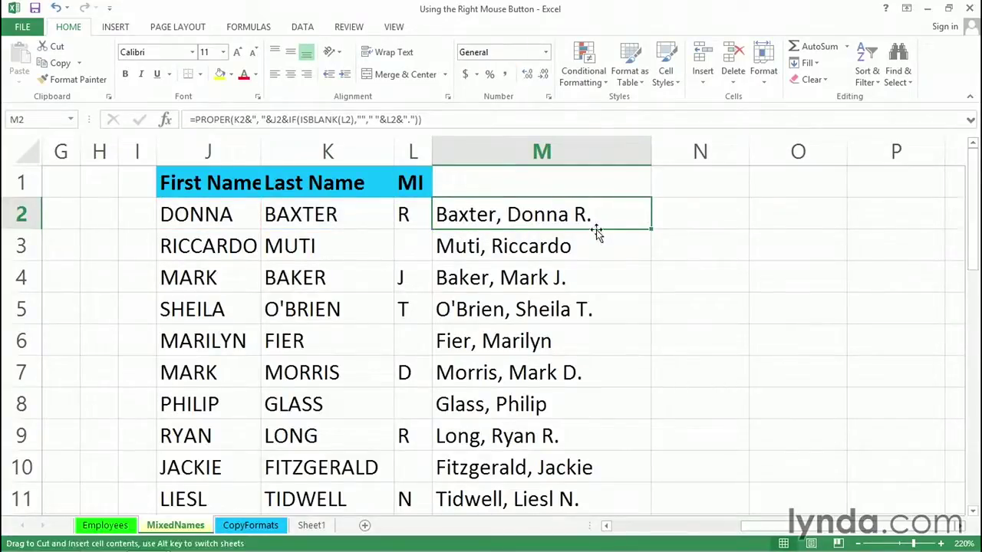
Replace the combined-name formulas in M2:M22 with their values by copying the range onto itself as values only.
key("ctrl+shift+Down")
scroll(669, 287, "up", 5)
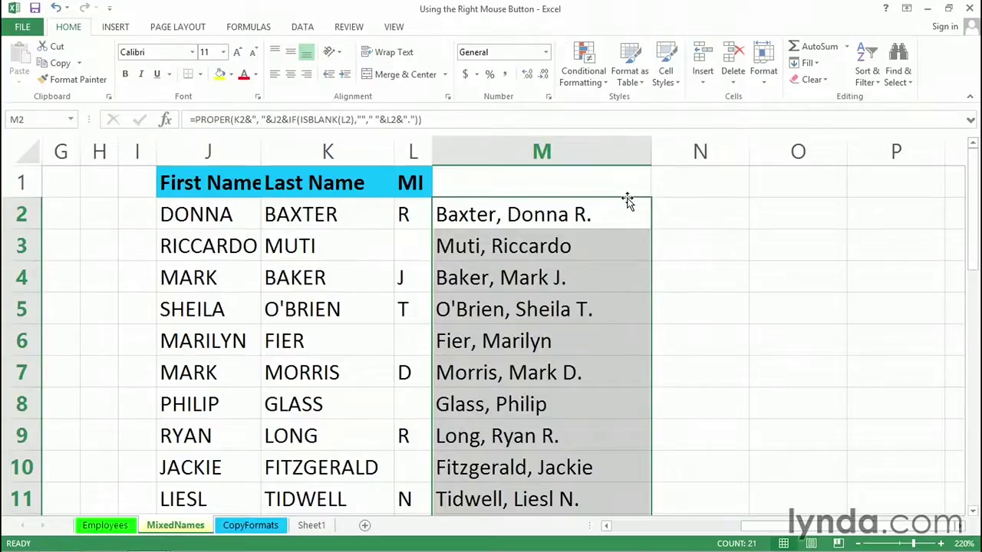
left_click_drag(627, 200, 629, 204)
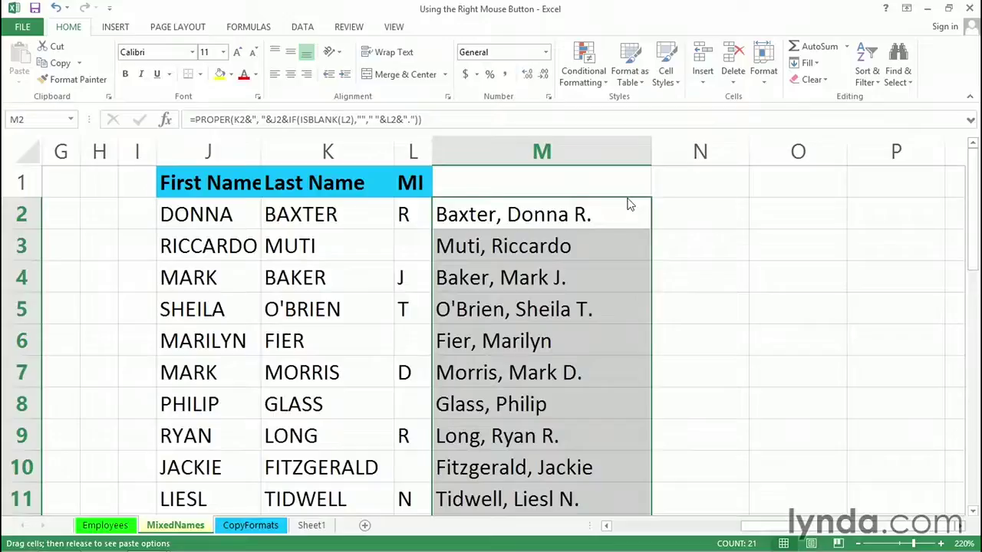
mouse_move(627, 204)
left_mouse_down()
mouse_move(624, 177)
mouse_move(625, 207)
left_mouse_up()
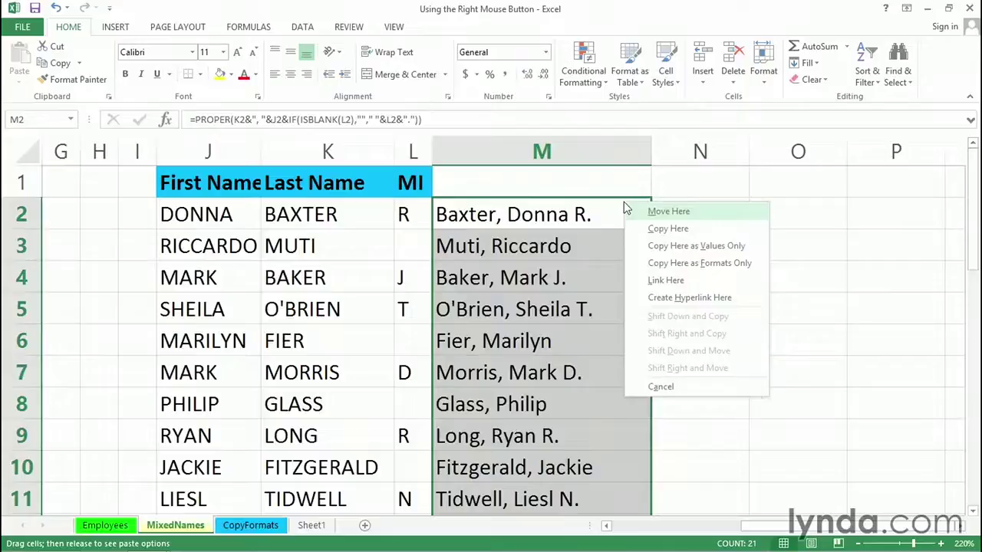
left_click(658, 247)
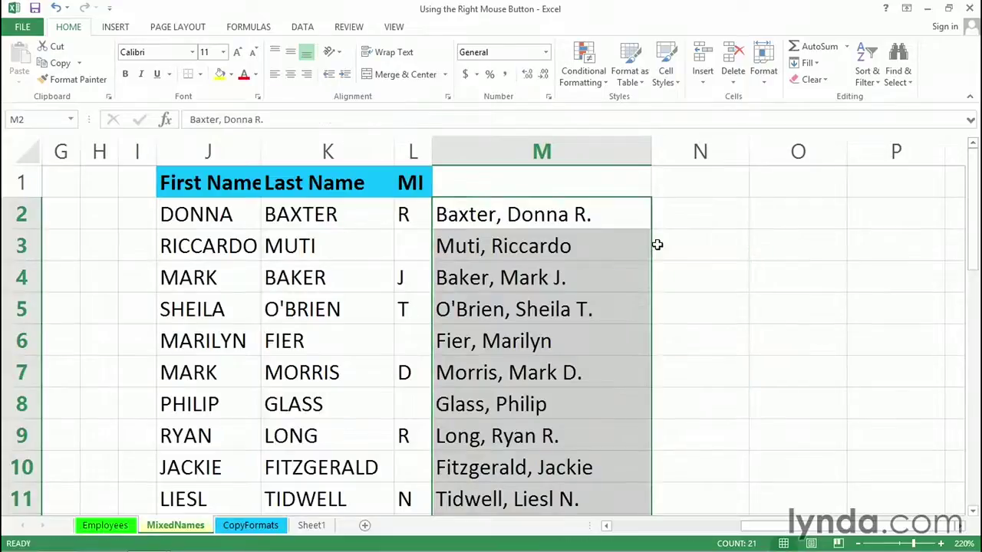
Check the contents of M2 and undo the values-only copy in M2:M22.
double_click(609, 222)
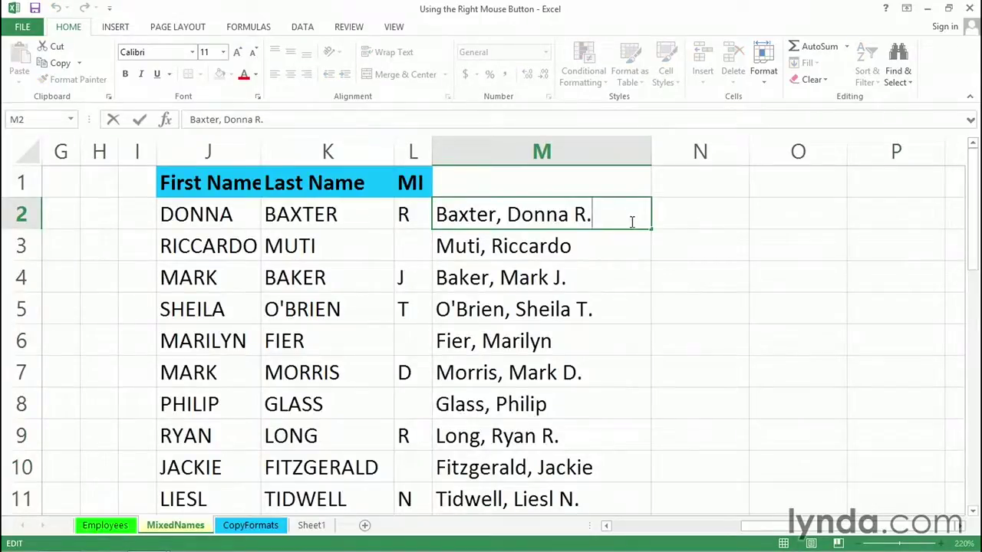
key("Escape")
key("ctrl+z")
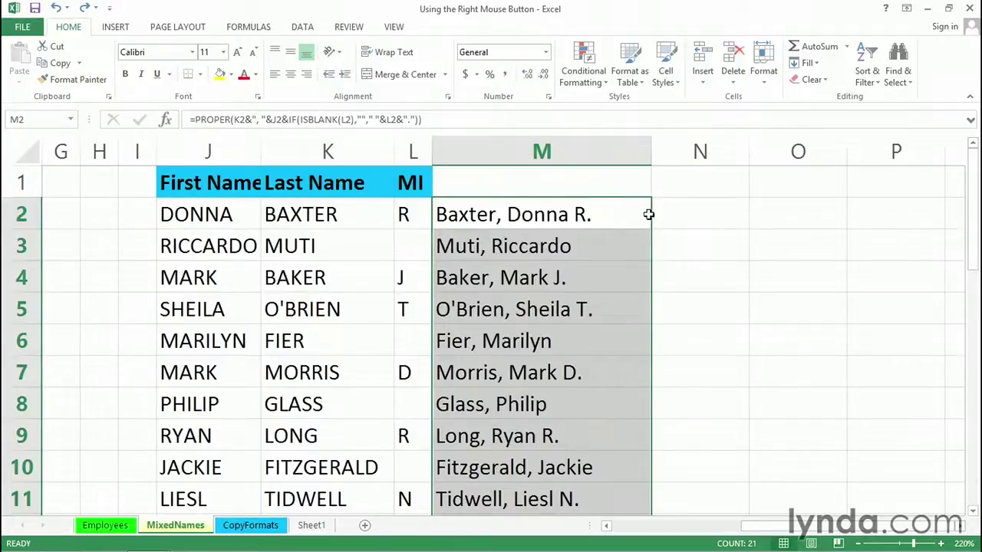
Copy M2:M22 onto itself as values only again, and check that M2 holds plain text.
left_click_drag(650, 217, 599, 217)
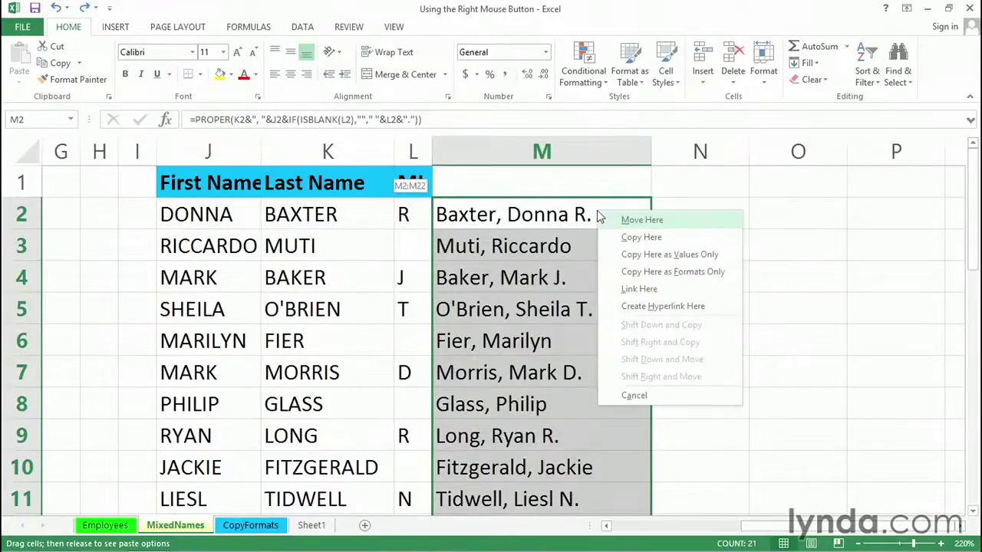
left_click(615, 256)
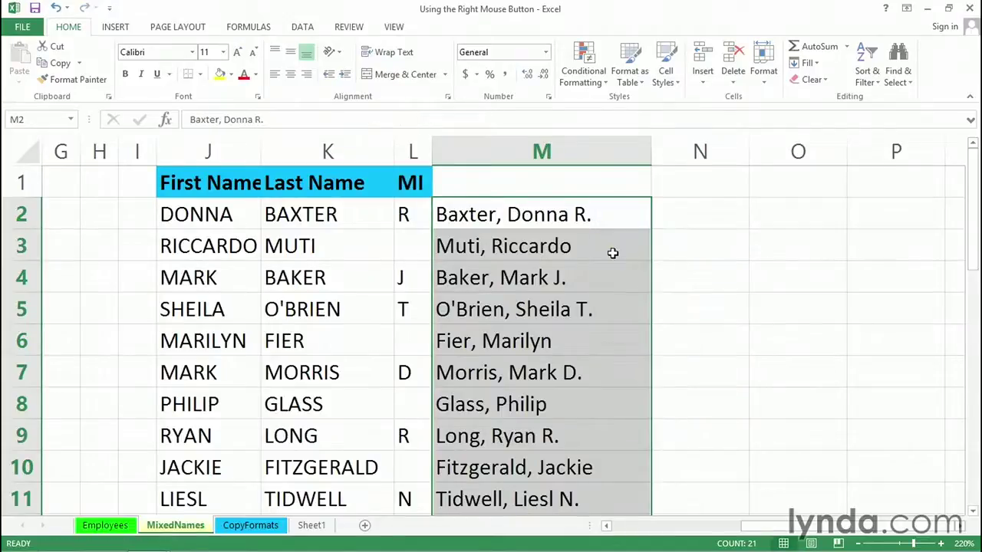
left_click(631, 214)
key("F2")
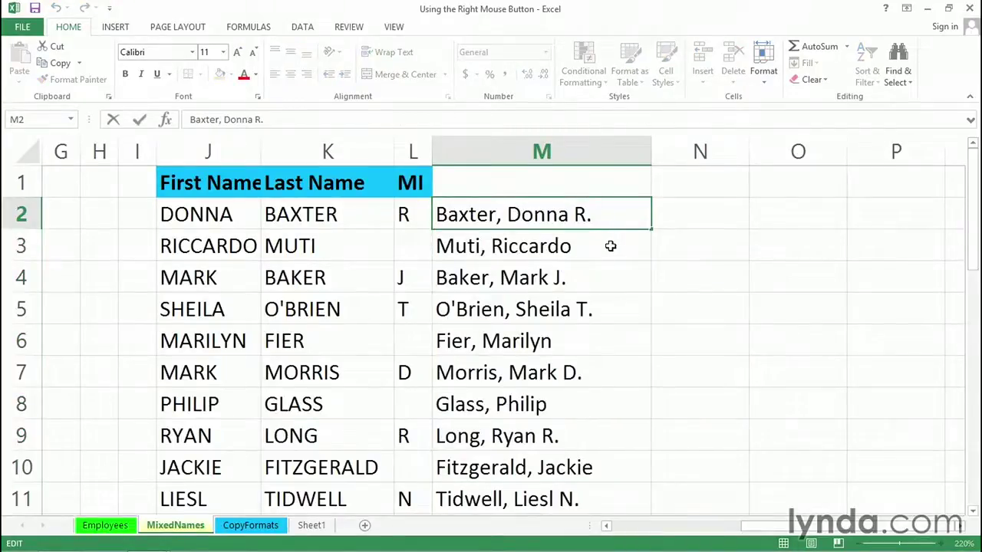
key("Escape")
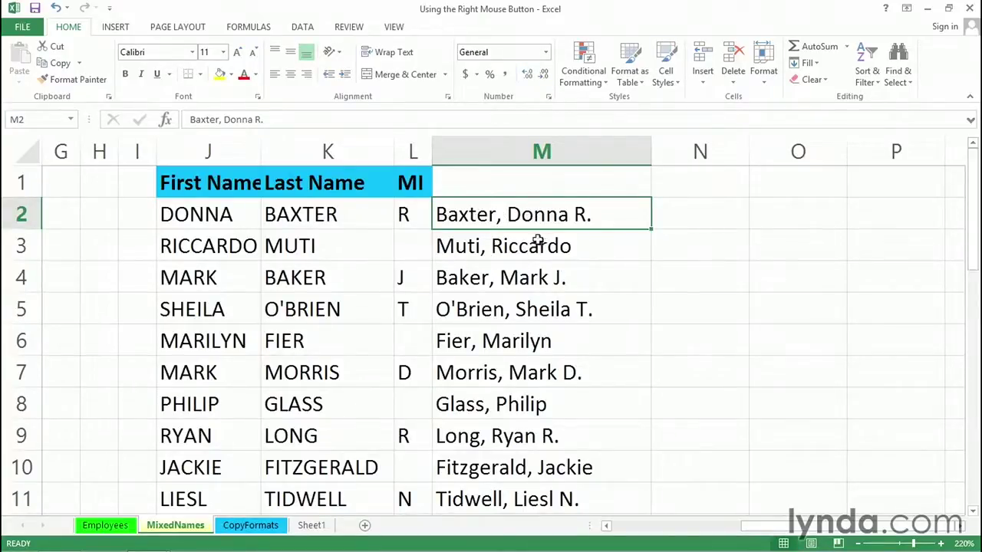
On the CopyFormats sheet, copy only the formats of the Total cells H4:H6 onto the Average cells I4:I6.
left_click(254, 526)
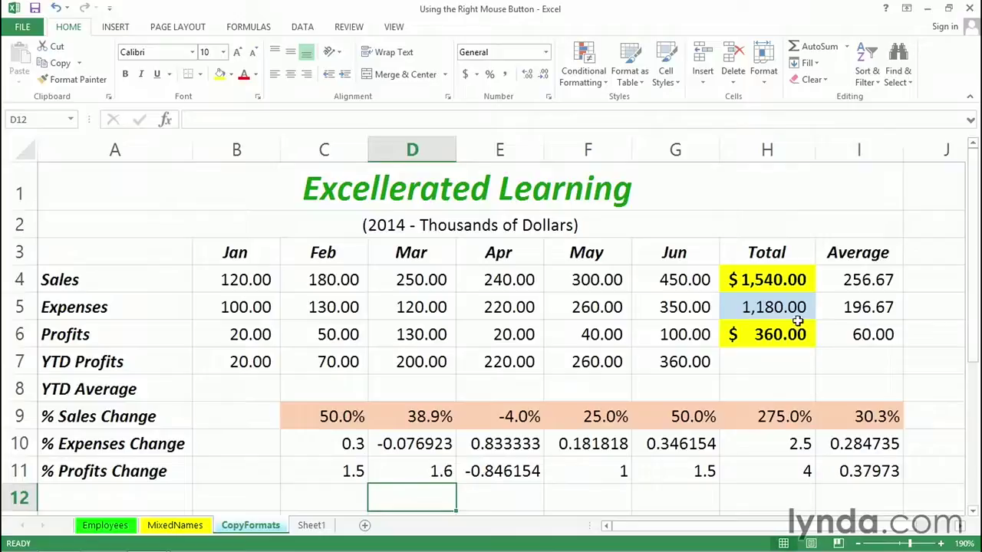
left_click(769, 279)
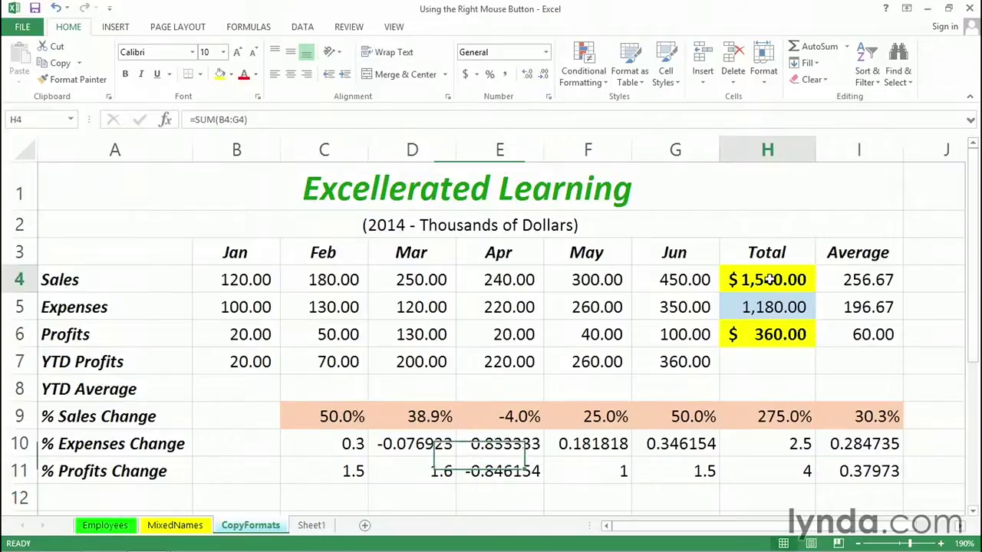
left_click(770, 330)
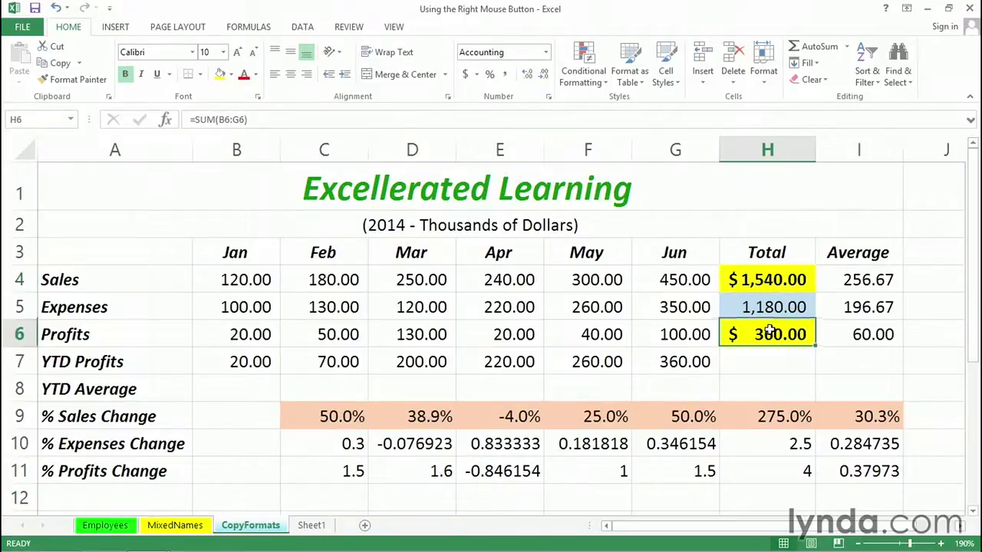
left_click(767, 305)
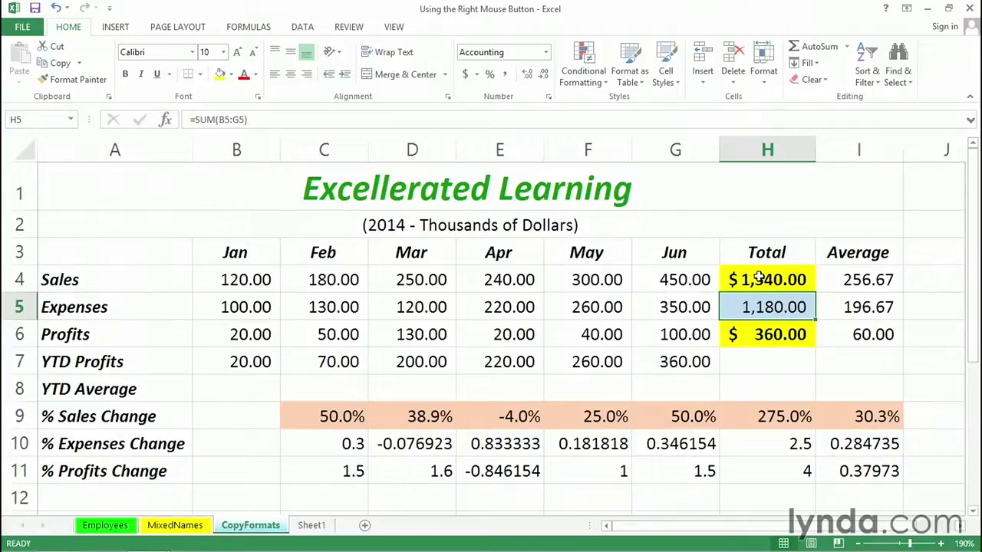
left_click(756, 279)
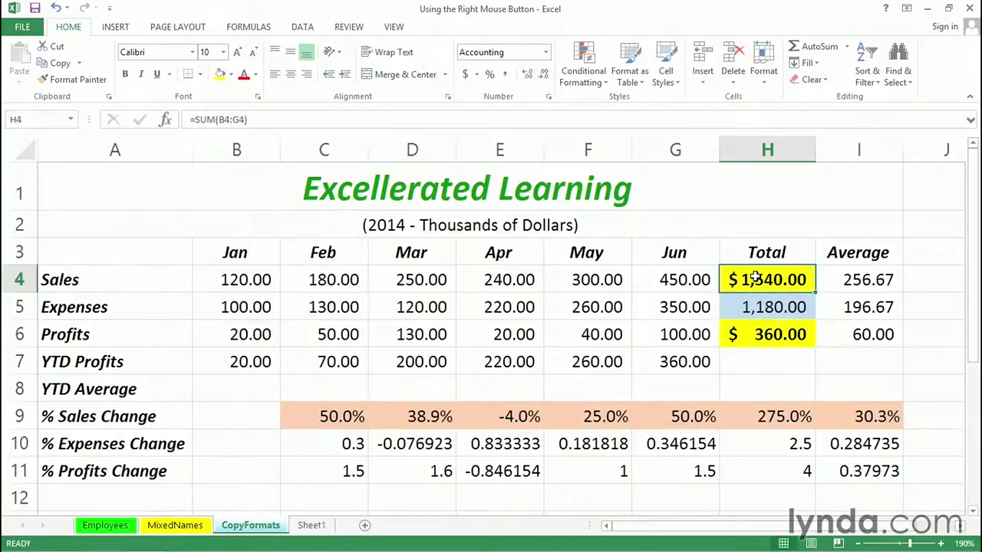
left_click_drag(755, 279, 757, 335)
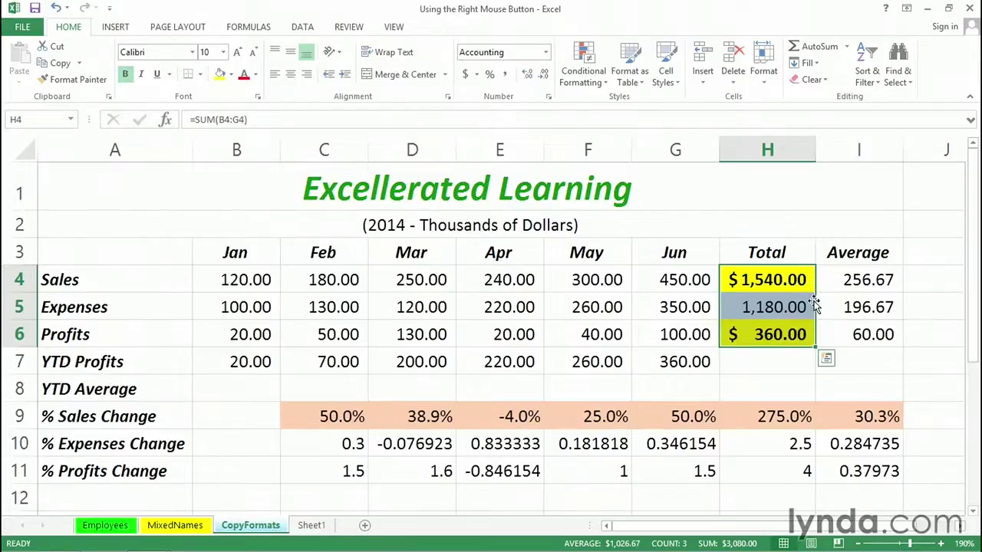
left_click_drag(816, 304, 872, 305)
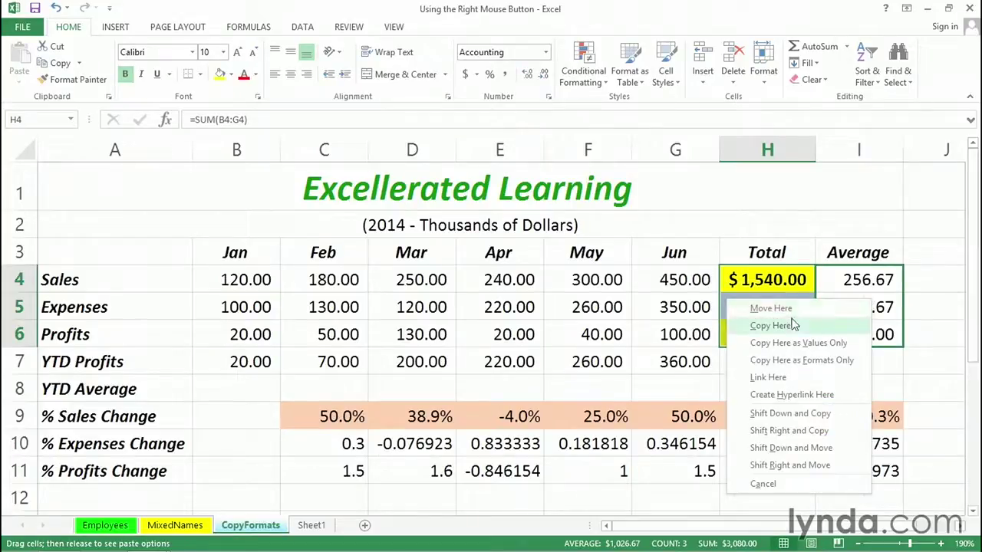
left_click(790, 364)
left_click(852, 361)
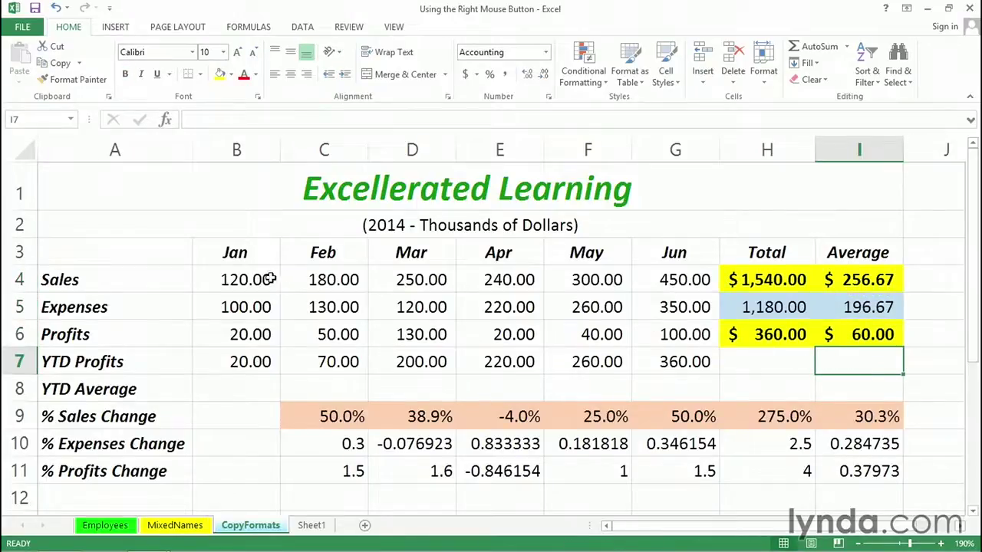
Fill only the formatting of H4:H6 back across the January to June cells B4:G6.
left_click(770, 278)
left_click_drag(769, 278, 765, 334)
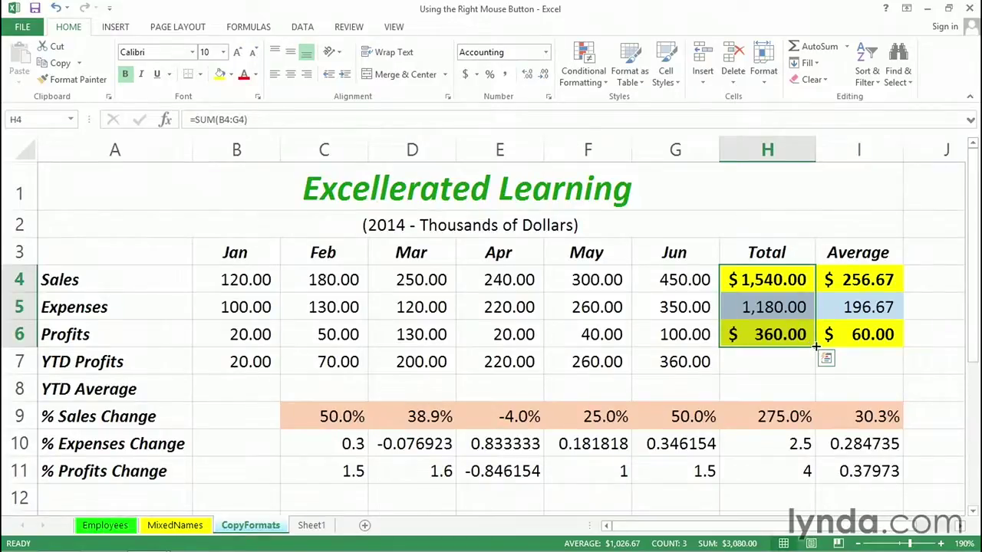
left_click_drag(816, 347, 228, 334)
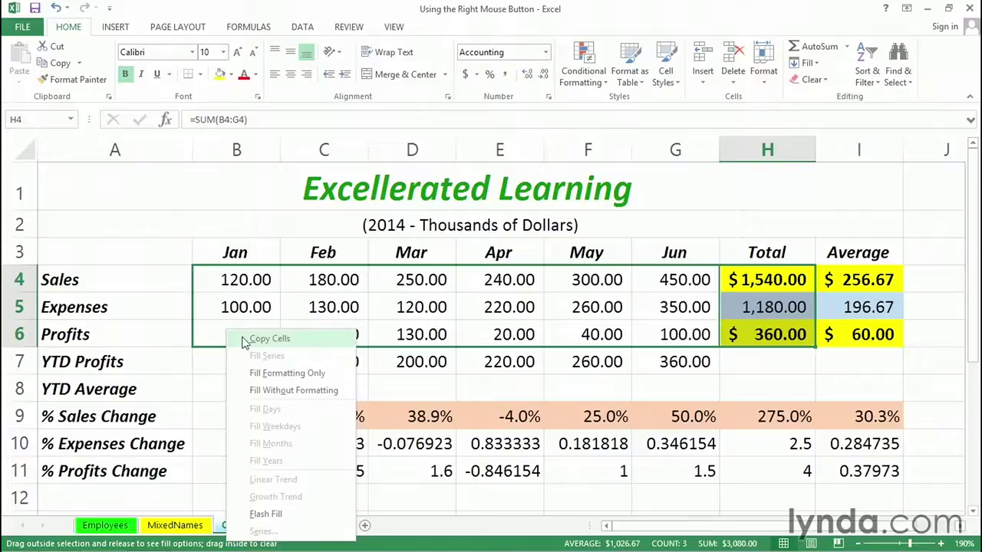
left_click(278, 375)
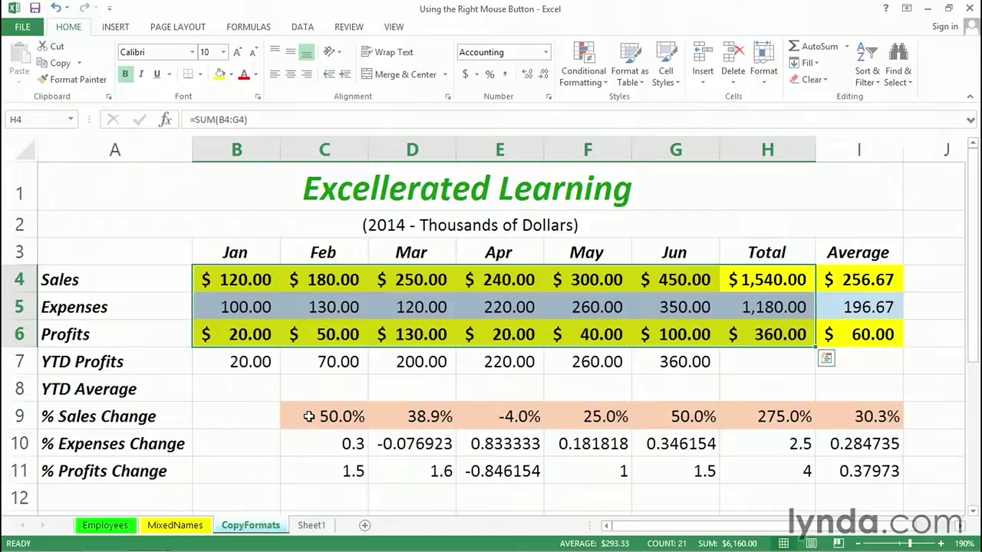
Fill only the formatting of the % Sales Change cells C9:I9 down through rows 10 and 11.
left_click_drag(310, 415, 843, 412)
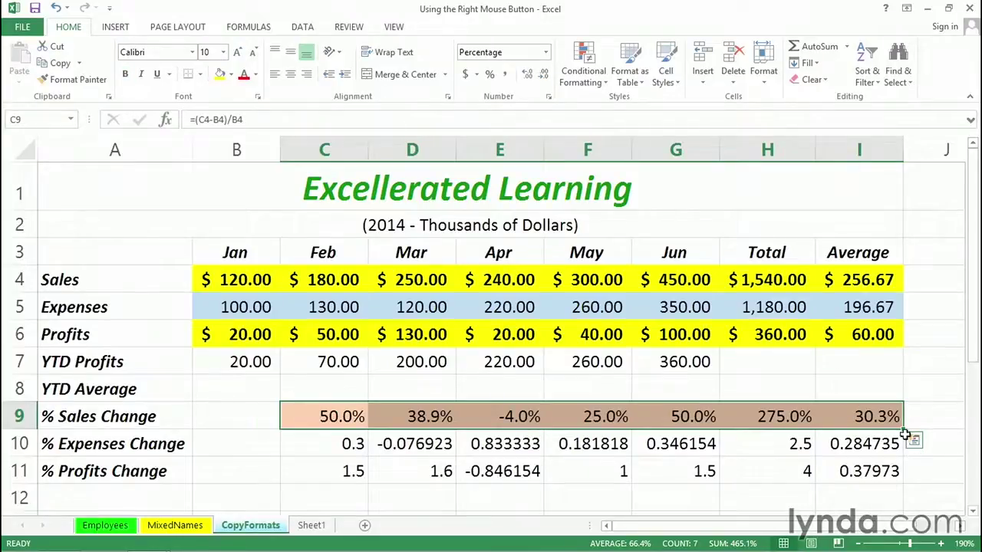
left_click_drag(903, 431, 905, 483)
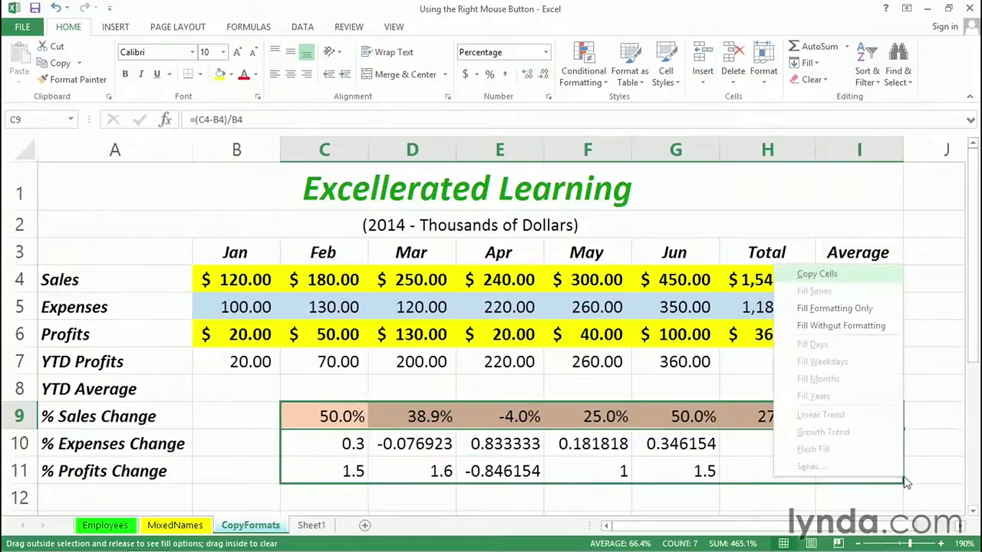
left_click(826, 310)
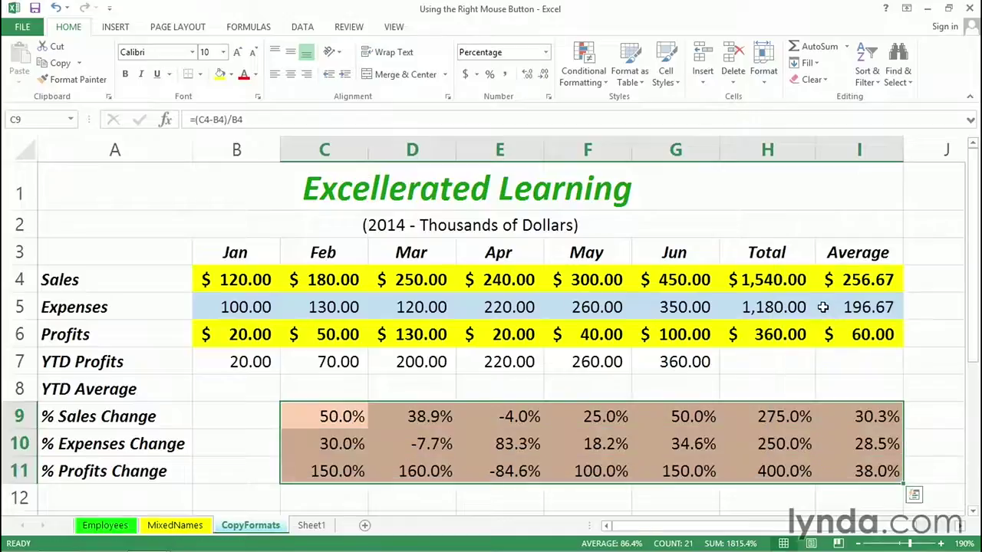